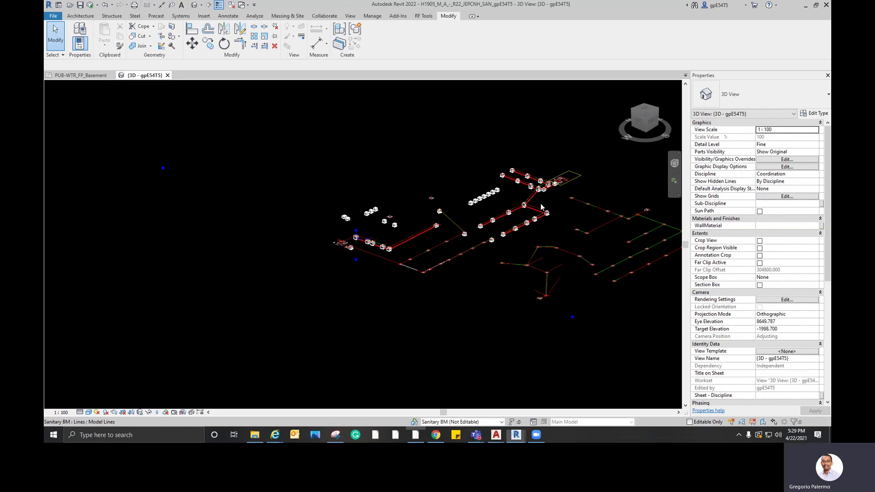
# Step: Examine the sanitary manholes, connecting pipes and unpiped model lines throughout the 3D view
pyautogui.click(674, 180)
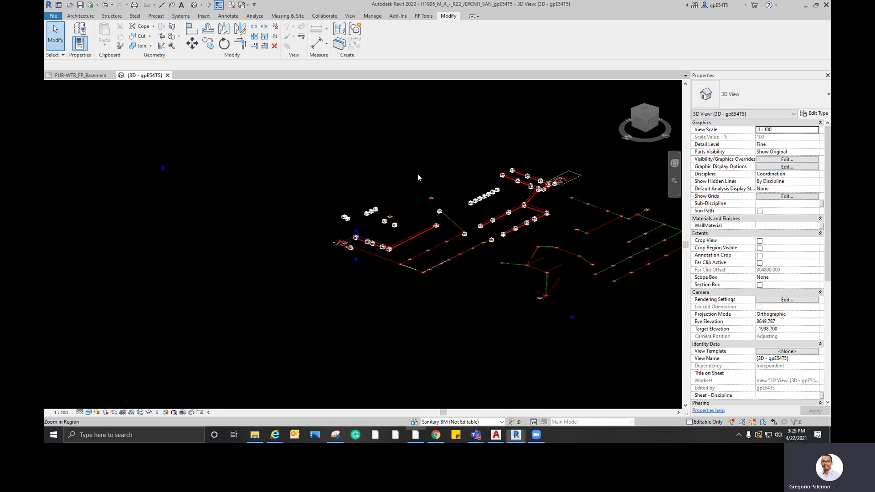
pyautogui.click(471, 247)
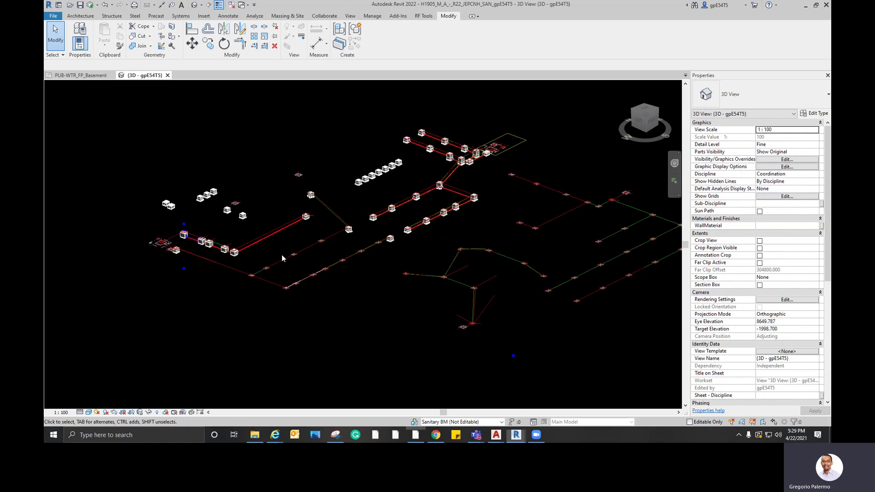
pyautogui.scroll(2, 282, 255)
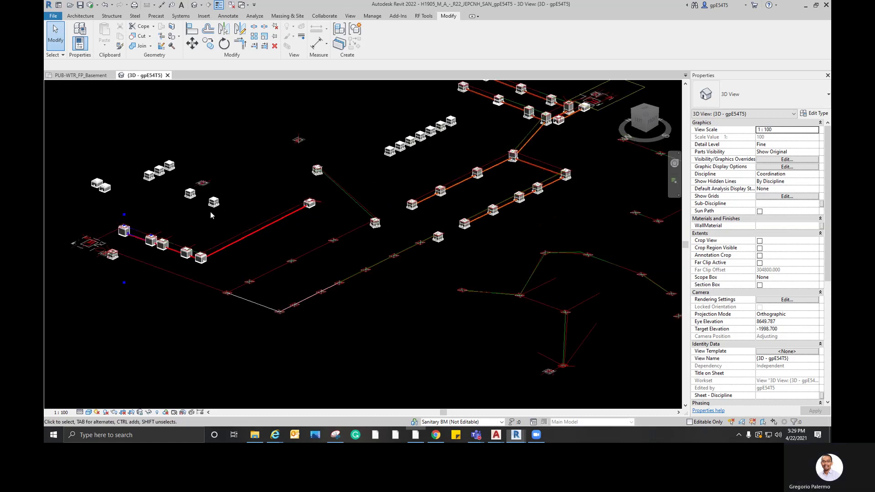
pyautogui.scroll(3, 247, 230)
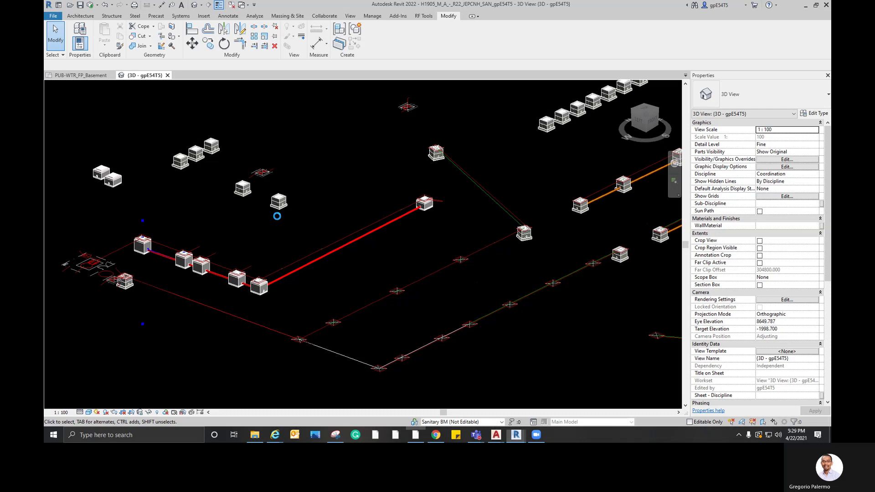
pyautogui.press('Escape')
pyautogui.scroll(-2, 325, 155)
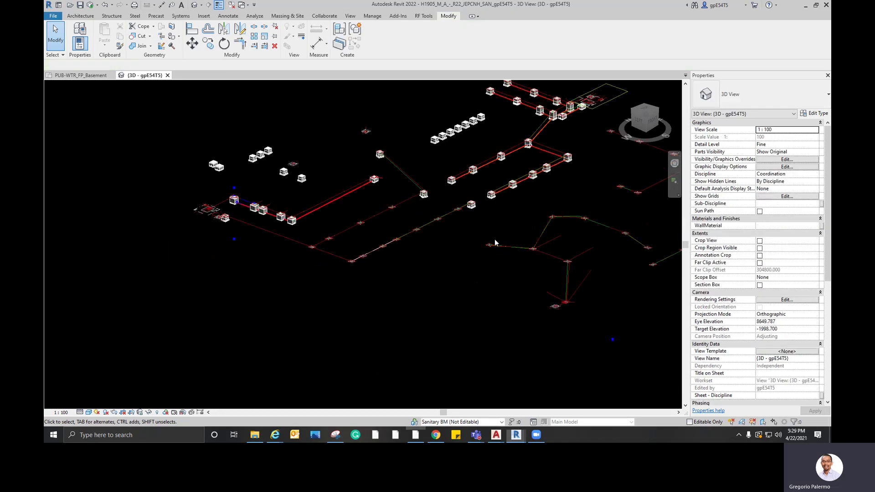
pyautogui.scroll(-3, 466, 271)
pyautogui.scroll(5, 489, 257)
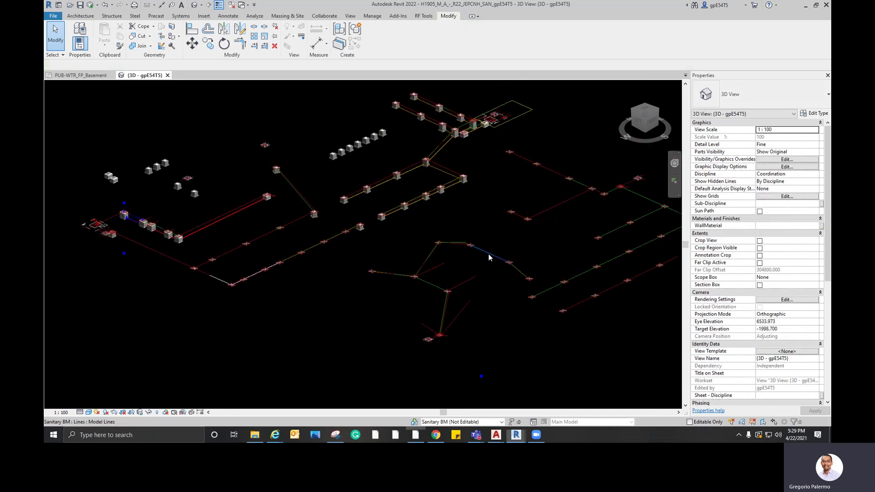
pyautogui.scroll(3, 489, 258)
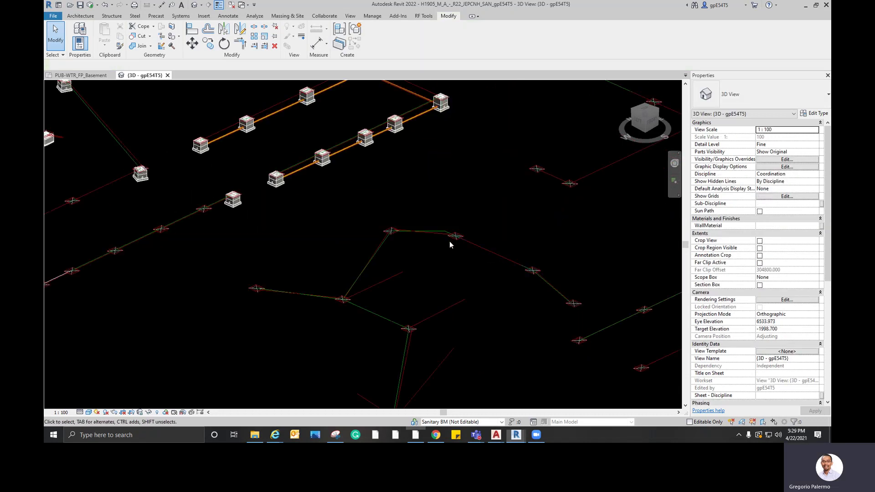
pyautogui.scroll(-4, 450, 245)
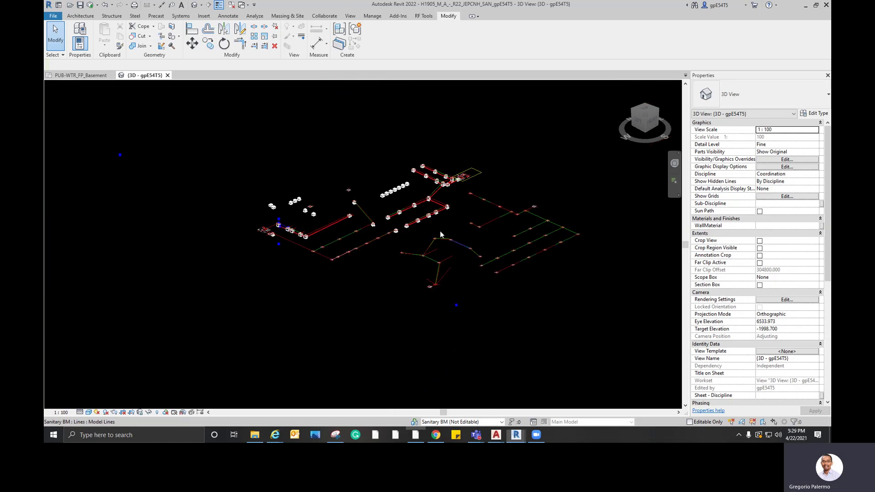
pyautogui.scroll(3, 439, 232)
pyautogui.scroll(5, 407, 235)
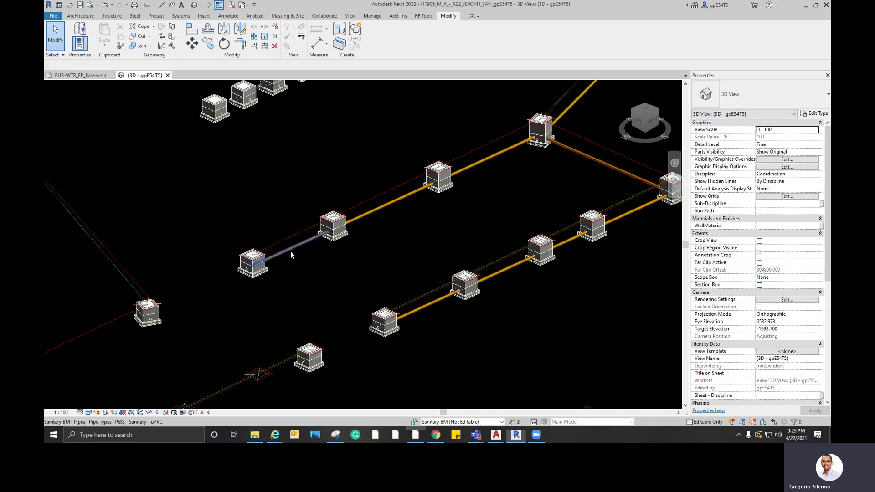
pyautogui.click(332, 241)
pyautogui.click(414, 236)
pyautogui.scroll(-3, 413, 236)
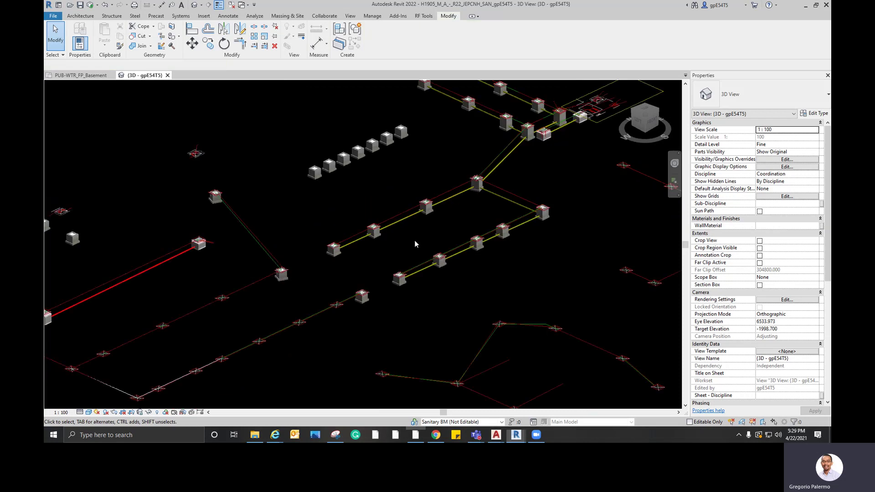
pyautogui.scroll(-2, 414, 236)
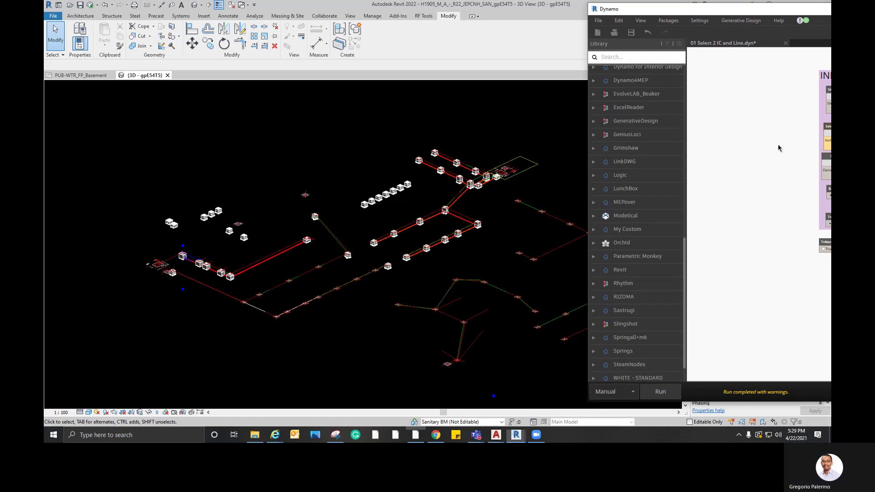
# Step: Switch to Dynamo and assign the two manholes at the ends of the unpiped diagonal line as the 1st and 2nd manholes
pyautogui.moveTo(741, 146); pyautogui.dragTo(707, 155, button='middle')
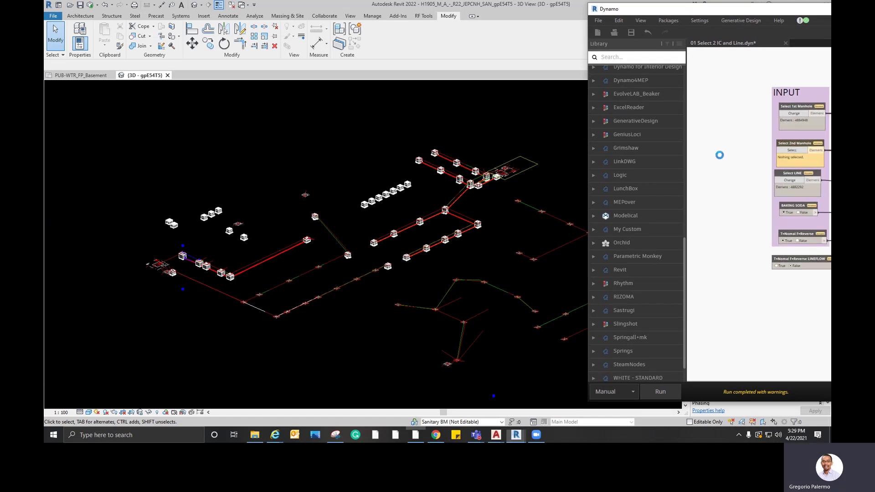
pyautogui.scroll(2, 746, 148)
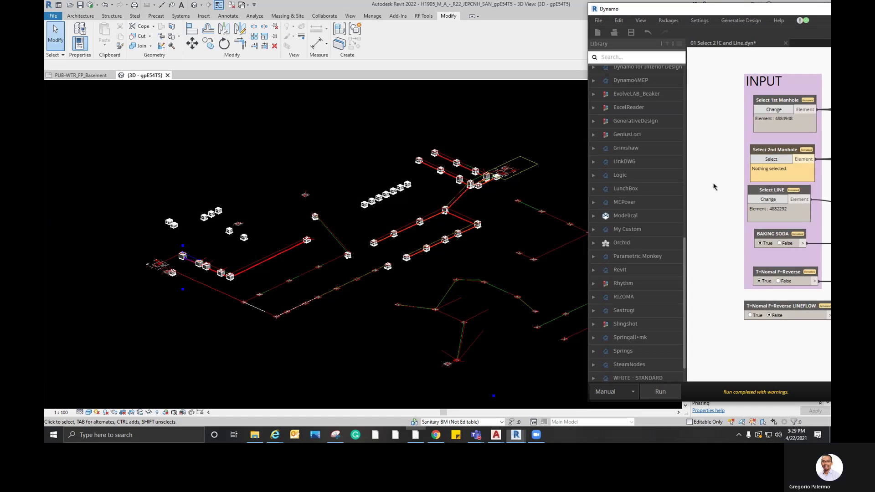
pyautogui.scroll(1, 715, 187)
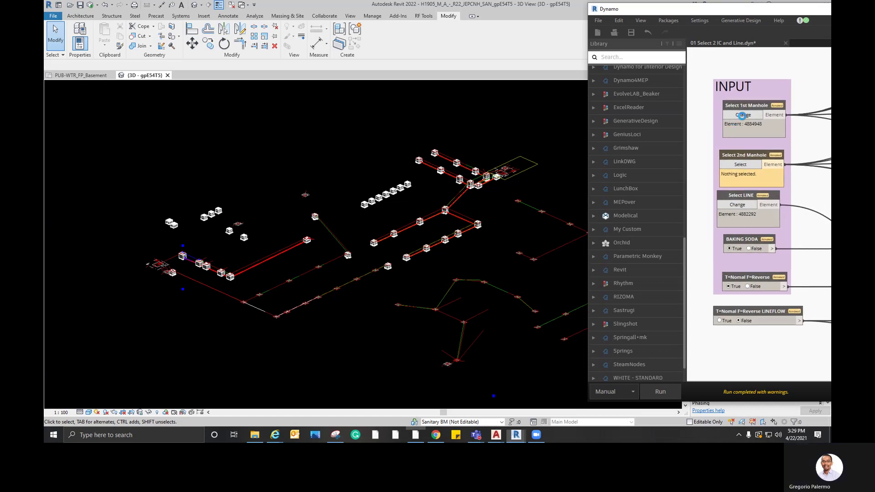
pyautogui.click(744, 115)
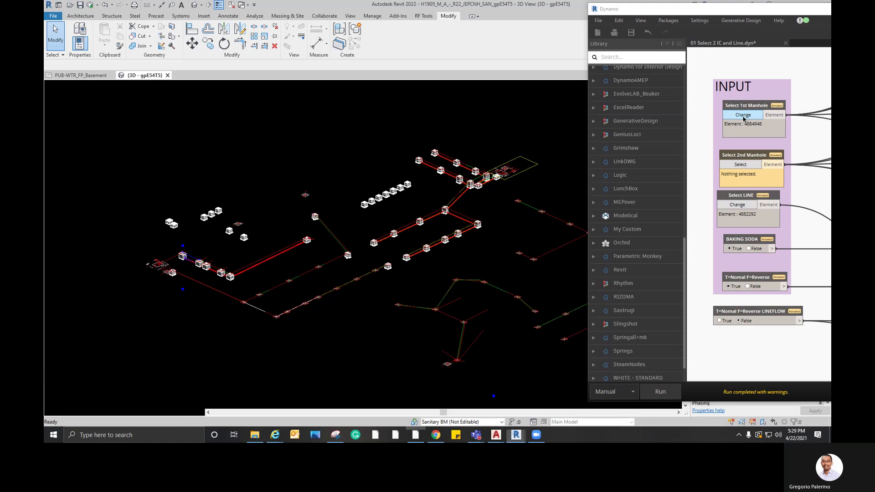
pyautogui.click(312, 221)
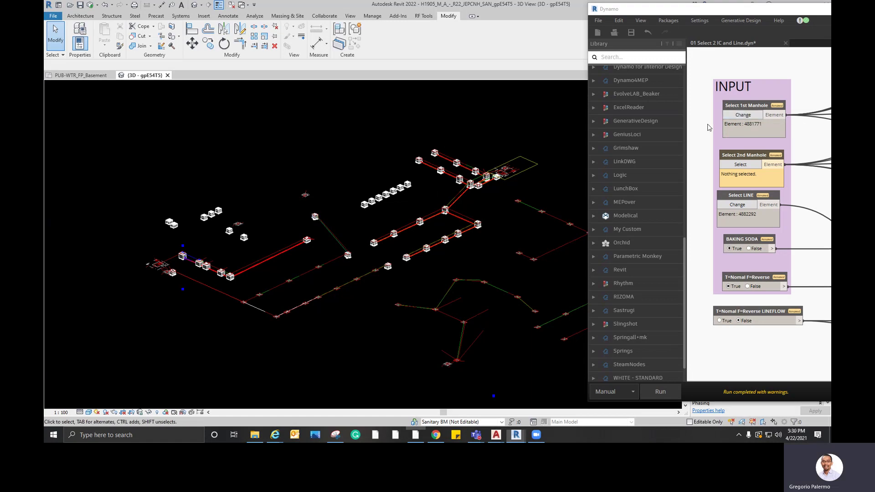
pyautogui.click(740, 164)
pyautogui.click(347, 255)
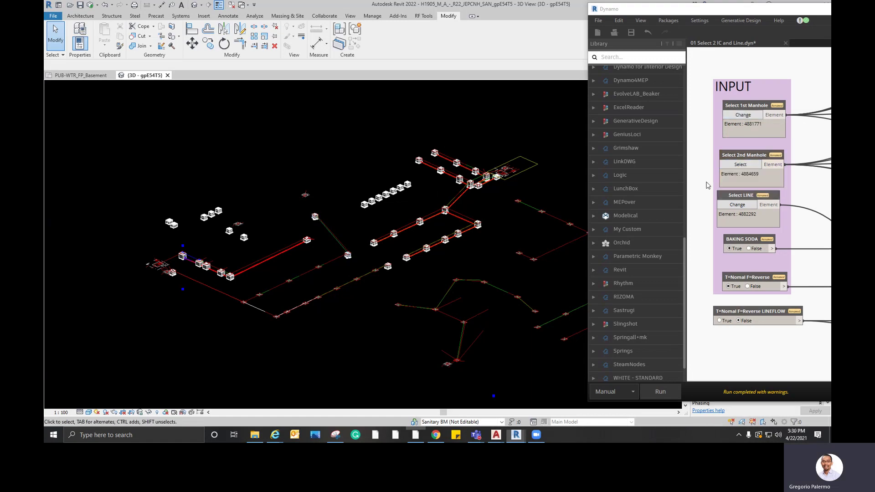
# Step: Assign the diagonal line between the two manholes as the Select LINE input and run the graph
pyautogui.click(736, 205)
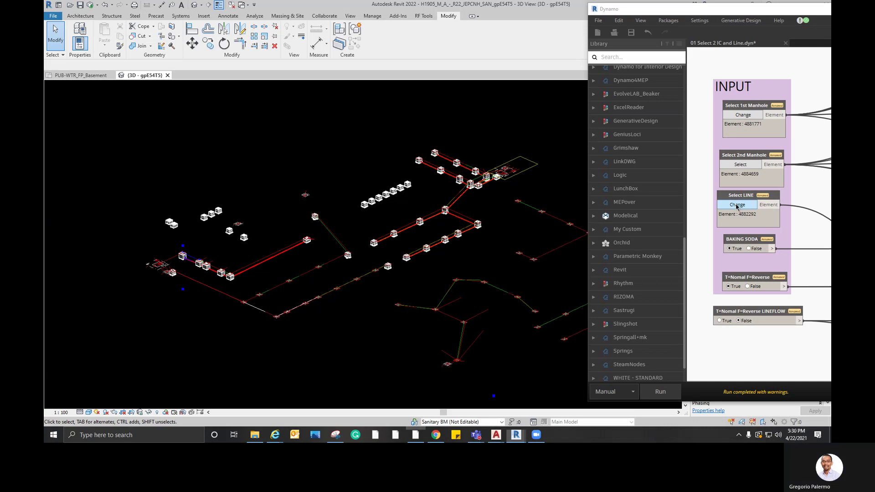
pyautogui.click(561, 246)
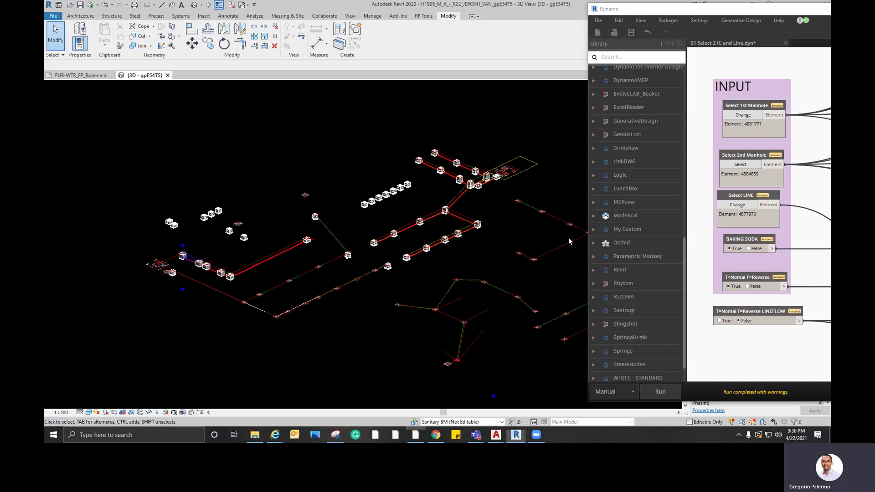
pyautogui.click(668, 387)
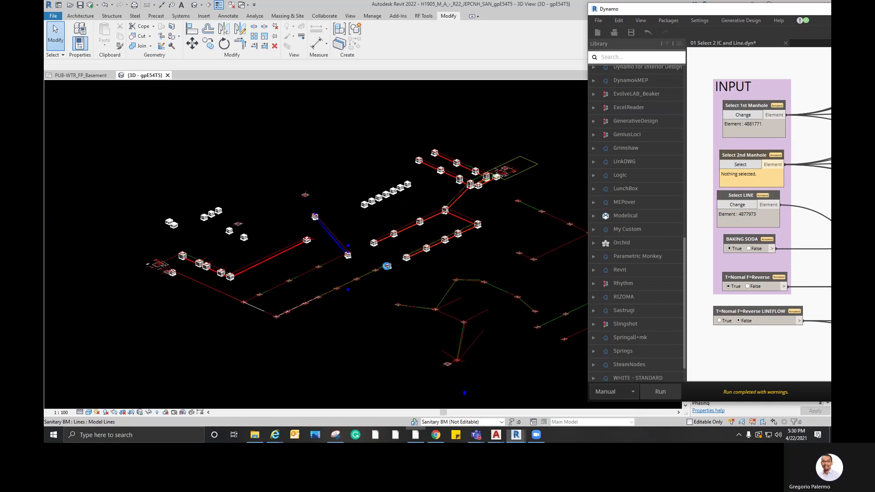
# Step: Inspect the diagonal run between the two manholes, set BAKING SODA to False and rerun the graph
pyautogui.scroll(6, 340, 235)
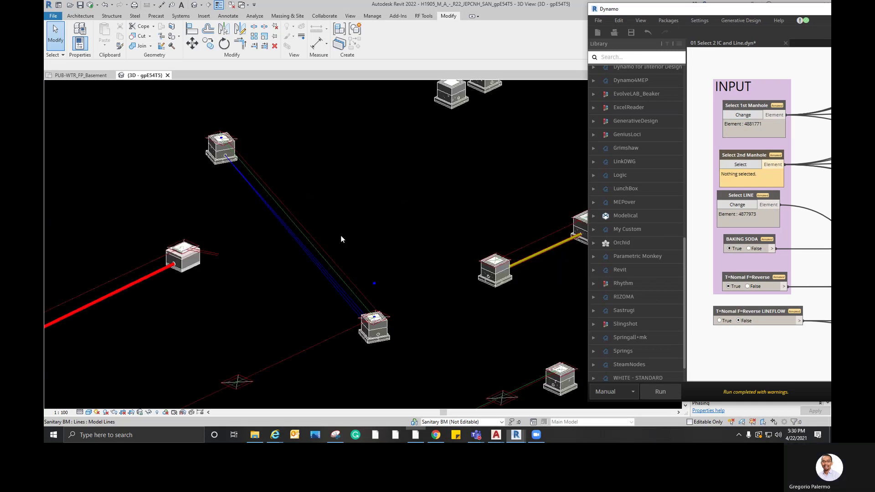
pyautogui.scroll(-2, 342, 237)
pyautogui.keyDown('shift'); pyautogui.moveTo(366, 259); pyautogui.dragTo(384, 247, button='middle'); pyautogui.keyUp('shift')
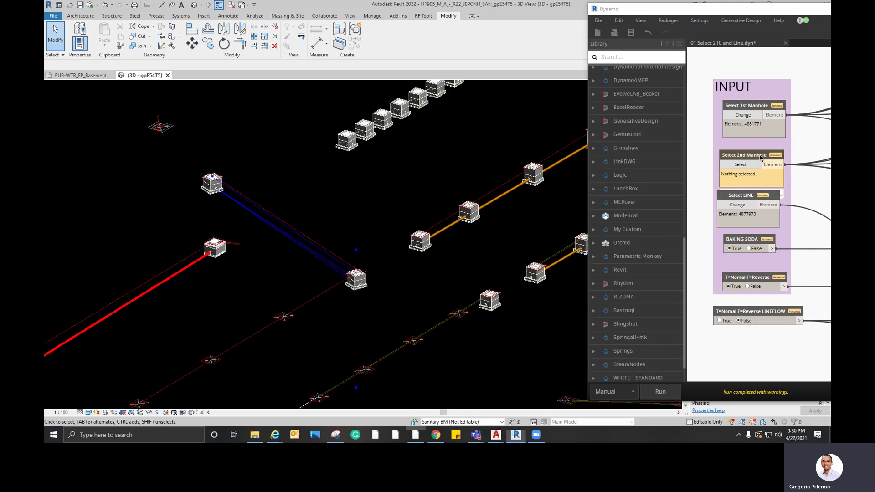
pyautogui.moveTo(760, 157); pyautogui.dragTo(758, 155)
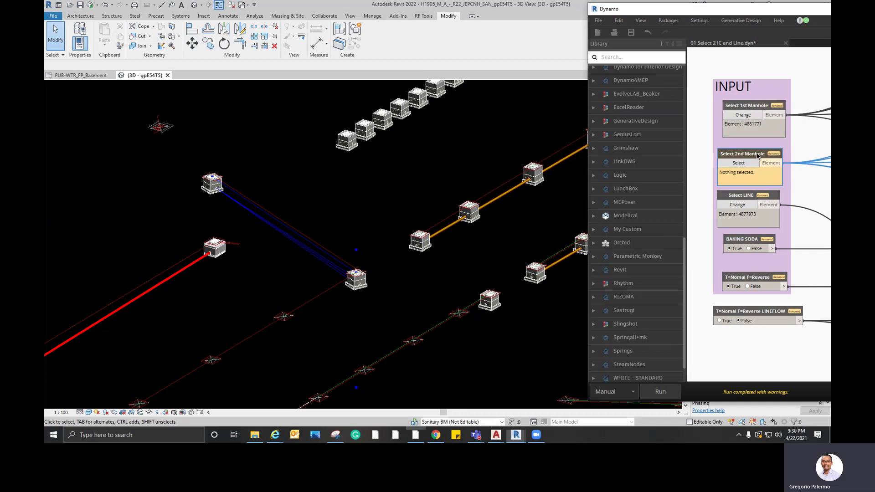
pyautogui.click(748, 249)
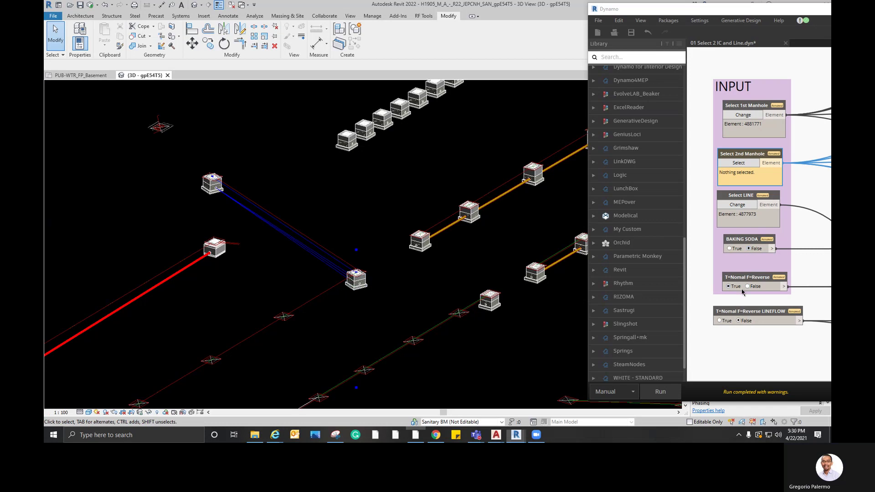
pyautogui.click(677, 391)
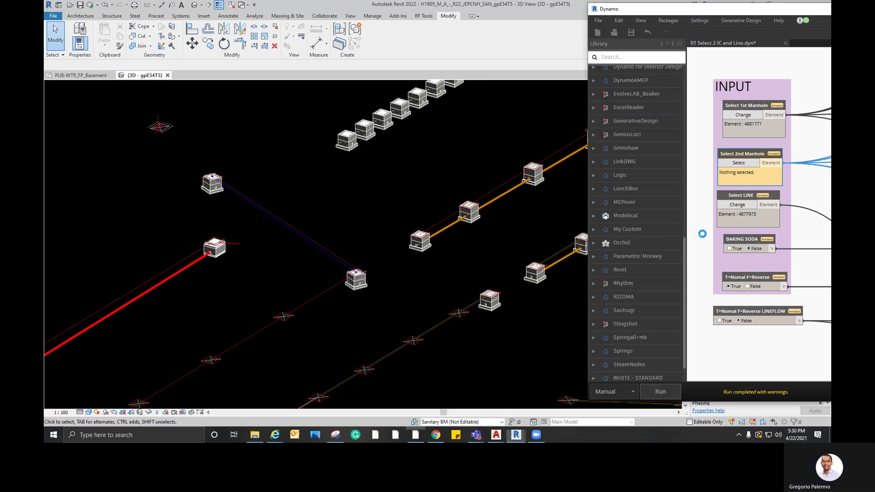
# Step: Set the LINEFLOW toggle to True, assign the manhole at the diagonal line's lower end as the 2nd manhole, and run the graph
pyautogui.click(720, 321)
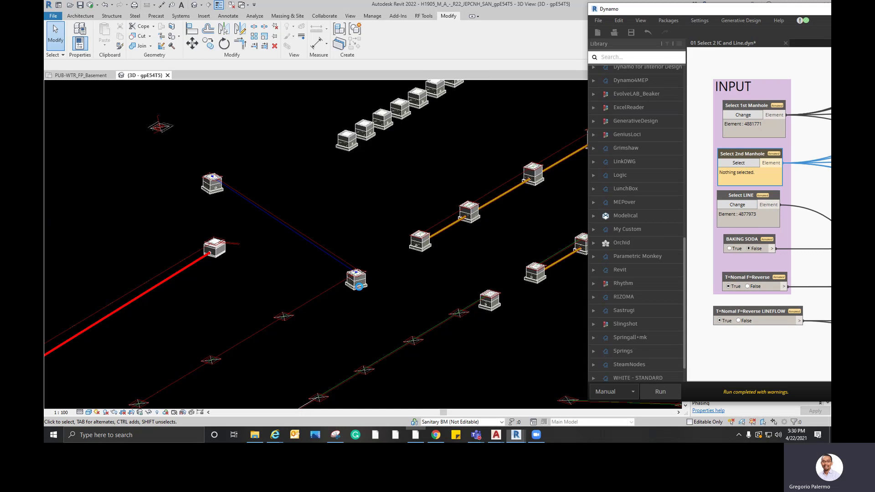
pyautogui.click(358, 285)
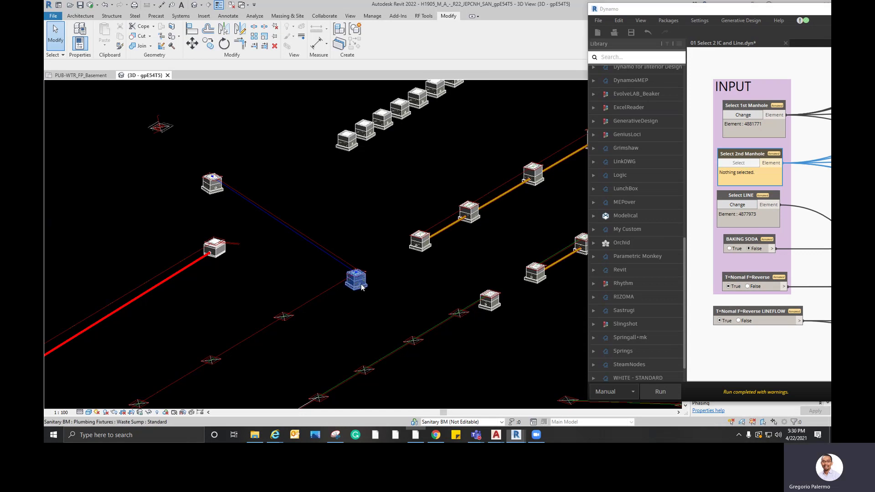
pyautogui.click(676, 392)
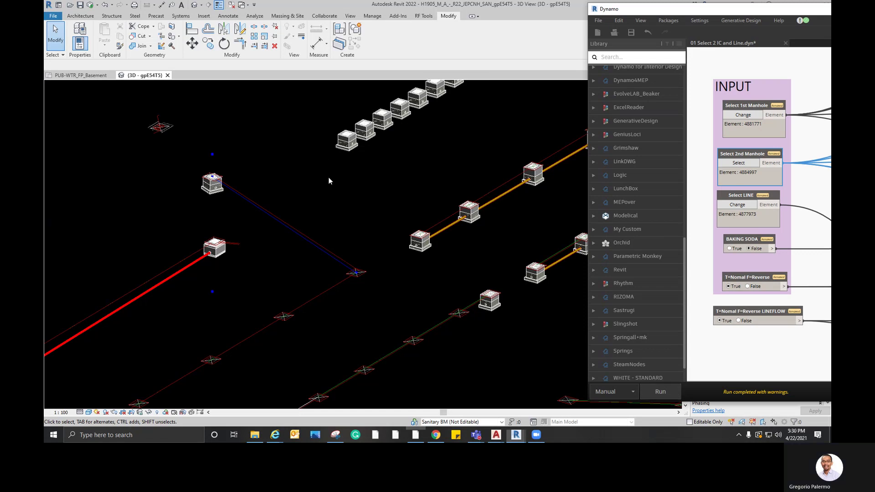
# Step: Assign the manhole at the diagonal line's upper end as the 1st manhole and the nearest one in the spare row as the 2nd
pyautogui.click(742, 115)
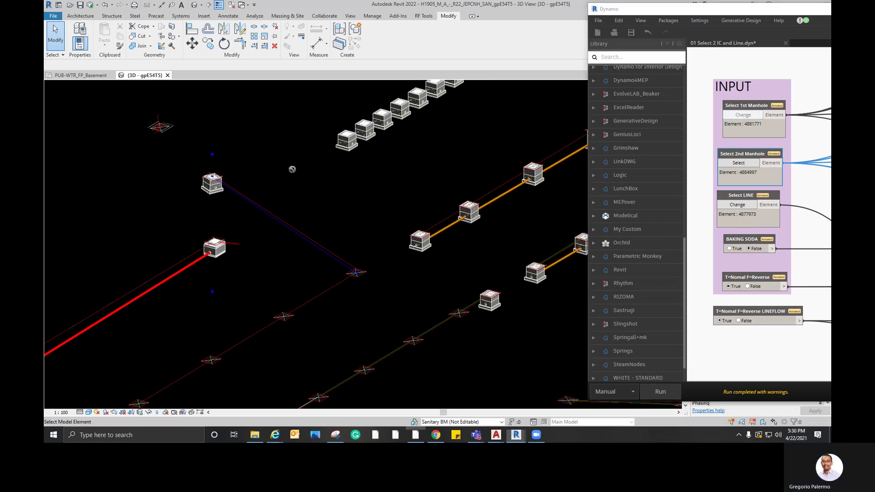
pyautogui.click(212, 183)
pyautogui.click(744, 164)
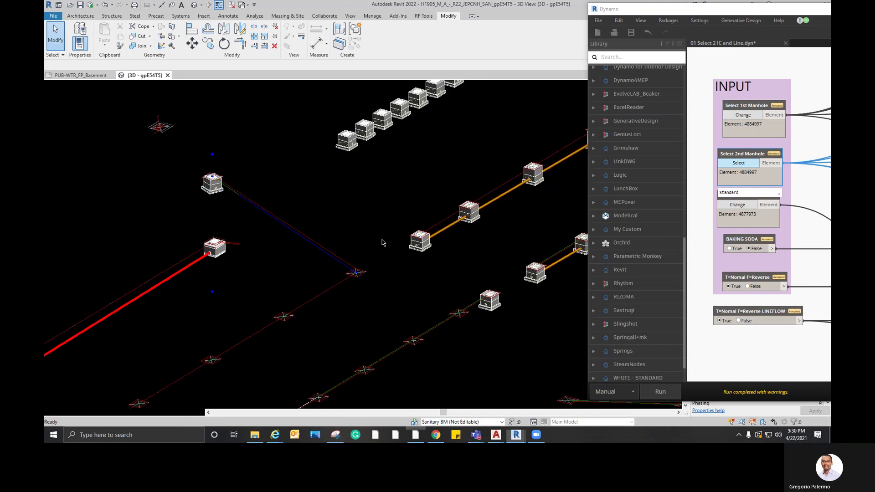
pyautogui.click(346, 145)
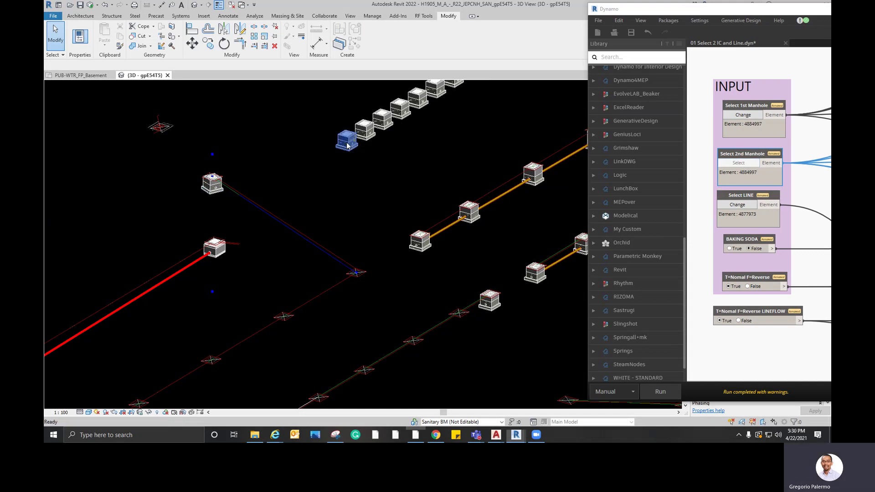
# Step: Reassign the diagonal line as the Select LINE input and run the graph with the new manhole pair
pyautogui.click(732, 205)
pyautogui.click(321, 252)
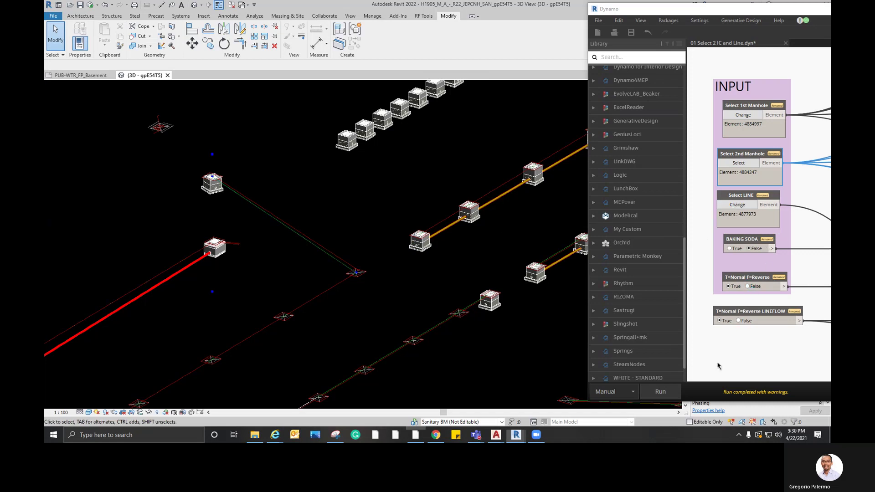
pyautogui.click(674, 387)
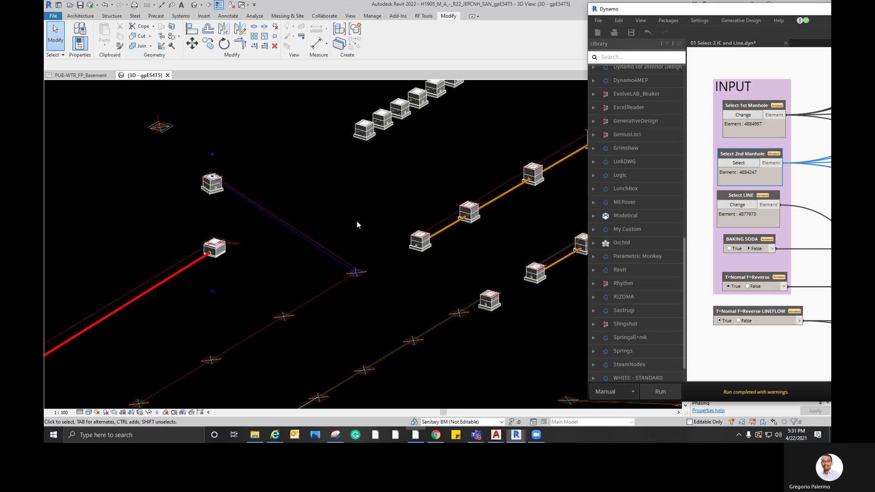
pyautogui.scroll(-3, 356, 223)
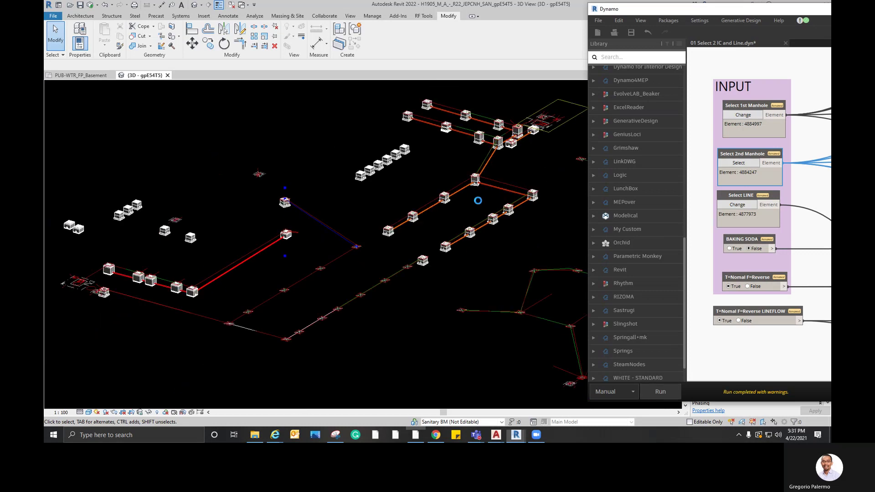
pyautogui.scroll(-5, 717, 163)
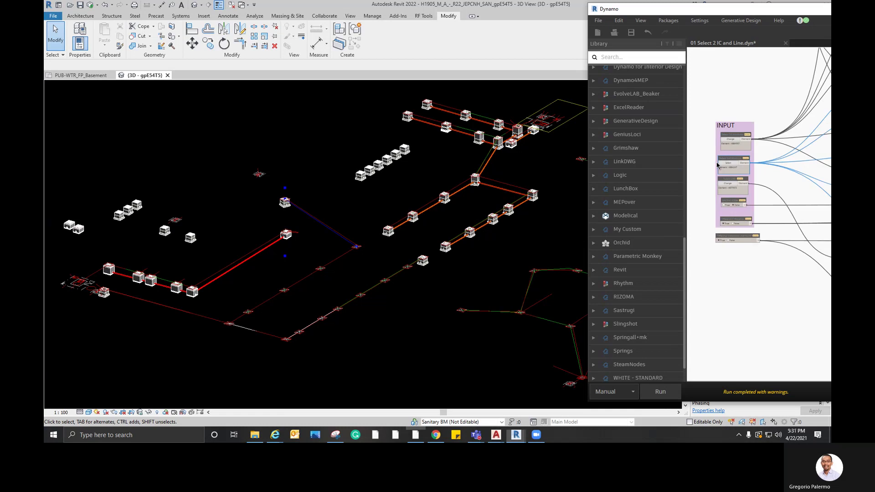
# Step: Save and close the 01 Select 2 IC and Line graph, and open the recent graph 01 Select 2 WS zero level
pyautogui.scroll(5, 739, 69)
pyautogui.moveTo(772, 125); pyautogui.dragTo(788, 156, button='middle')
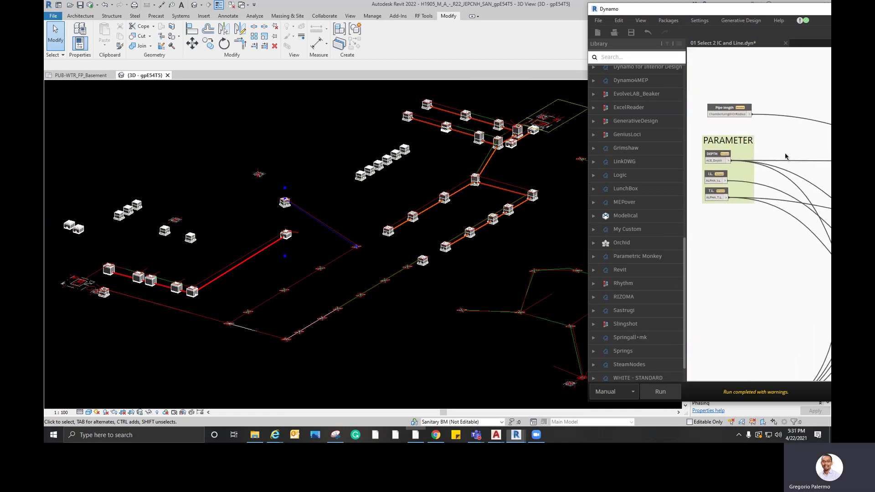
pyautogui.click(631, 33)
pyautogui.click(786, 43)
pyautogui.click(785, 43)
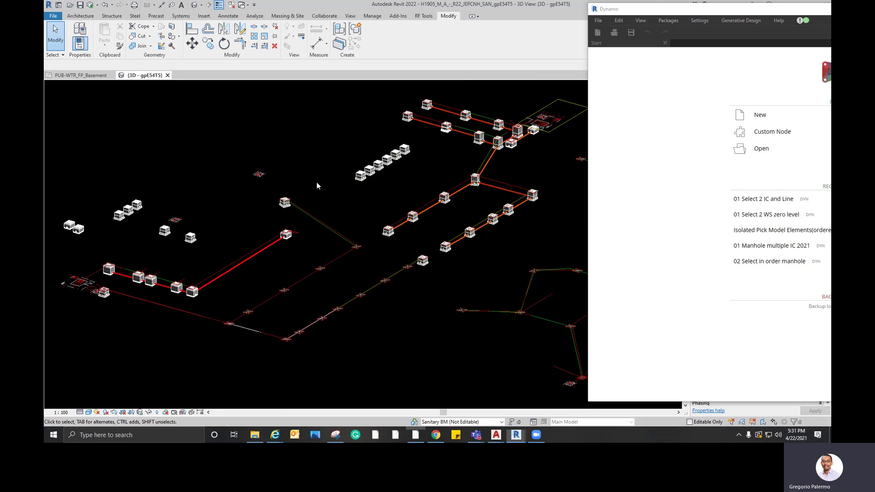
pyautogui.click(776, 215)
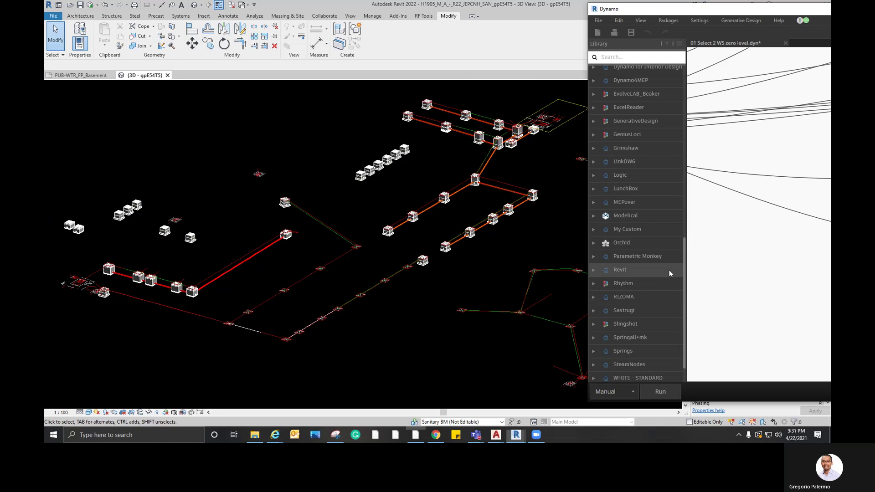
# Step: Move the T=Nomal F=Reverse PIPE AND IC toggle node from the far side of the graph to just below the INPUT group
pyautogui.scroll(-5, 741, 224)
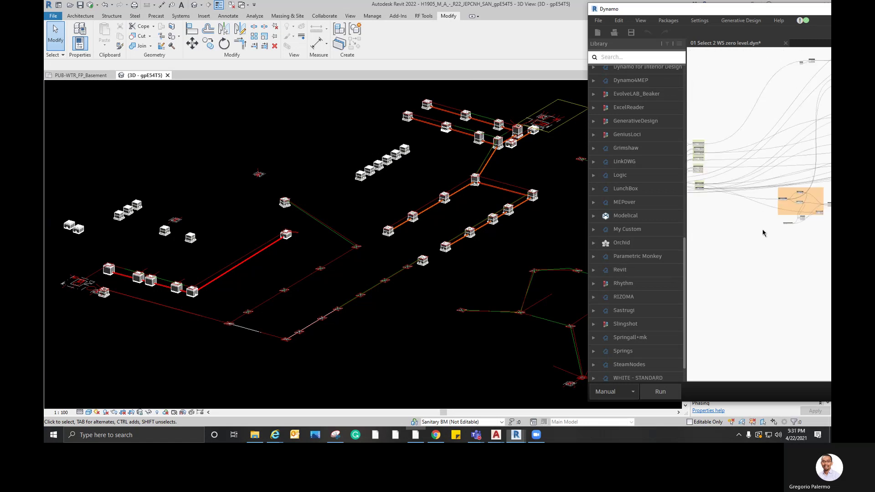
pyautogui.scroll(-1, 796, 200)
pyautogui.moveTo(770, 196); pyautogui.dragTo(703, 231, button='middle')
pyautogui.scroll(3, 792, 225)
pyautogui.moveTo(750, 234); pyautogui.dragTo(715, 207)
pyautogui.moveTo(720, 240); pyautogui.dragTo(817, 276, button='middle')
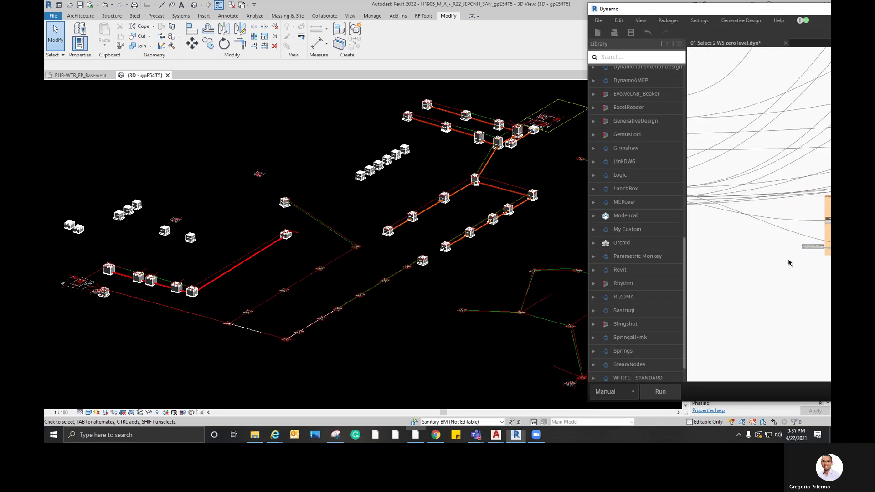
pyautogui.moveTo(809, 250); pyautogui.dragTo(738, 248)
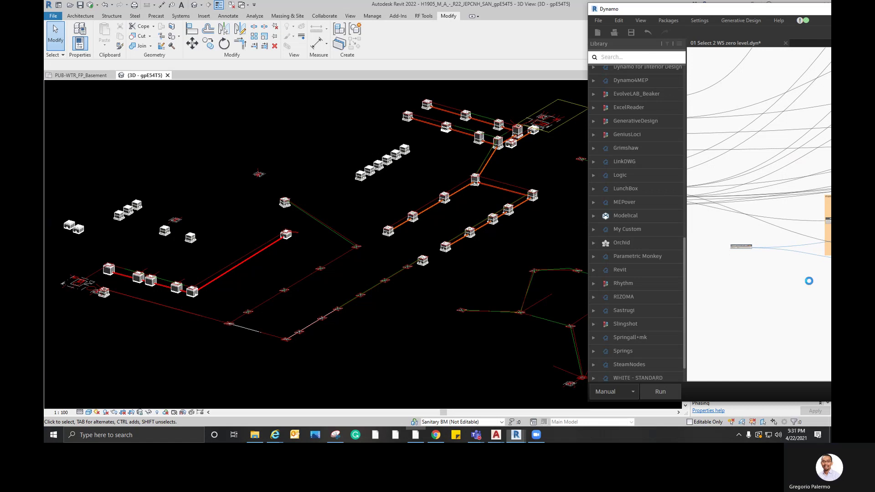
pyautogui.moveTo(715, 237); pyautogui.dragTo(815, 255, button='middle')
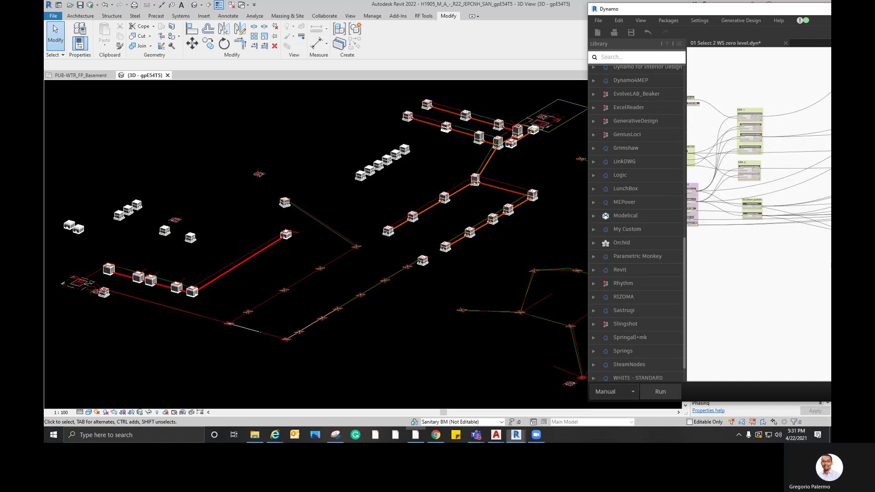
pyautogui.moveTo(830, 266); pyautogui.dragTo(694, 233)
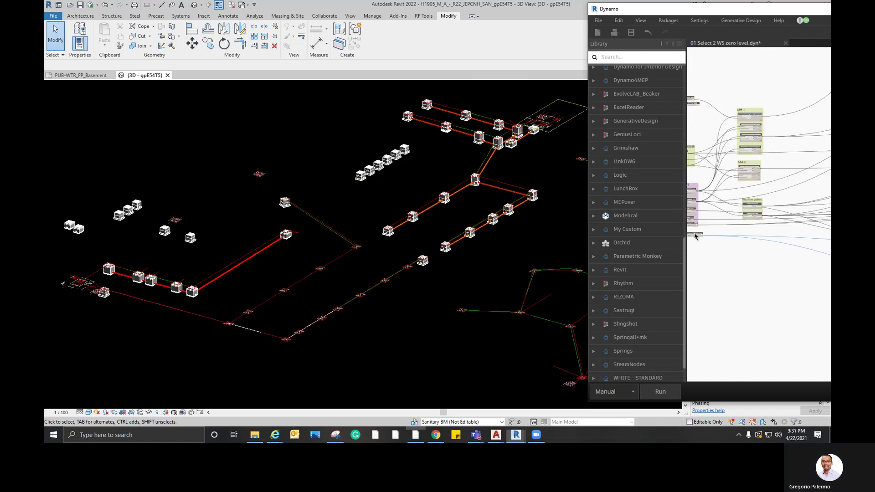
pyautogui.moveTo(739, 253); pyautogui.dragTo(801, 265, button='middle')
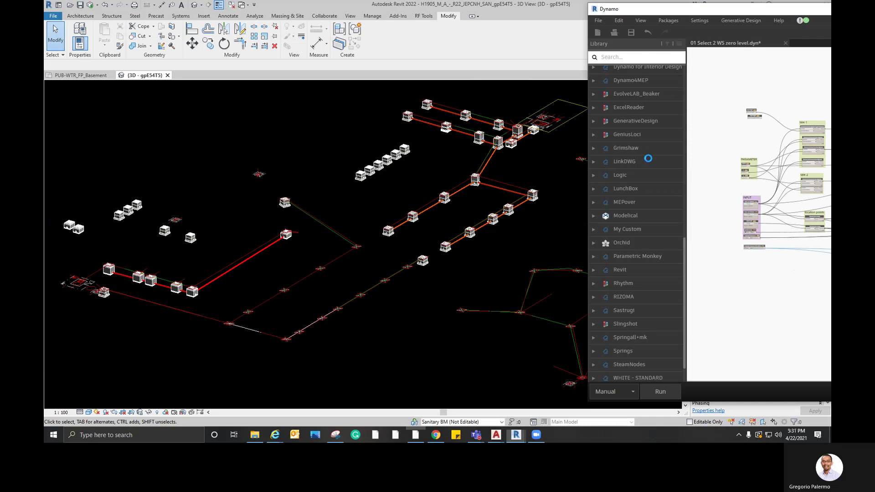
# Step: Set both the T=Nomal F=Reverse PIPE AND IC toggle and the BAKING SODA toggle to False
pyautogui.scroll(4, 687, 226)
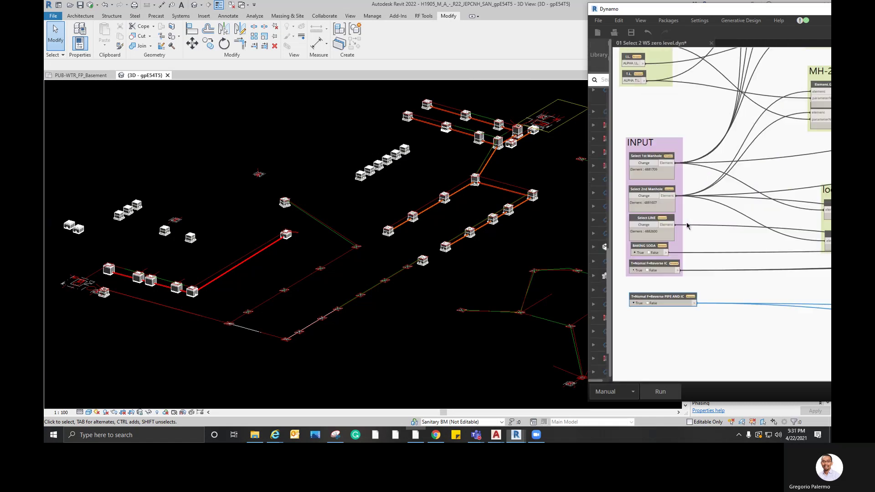
pyautogui.moveTo(688, 223); pyautogui.dragTo(746, 222, button='middle')
pyautogui.scroll(3, 751, 168)
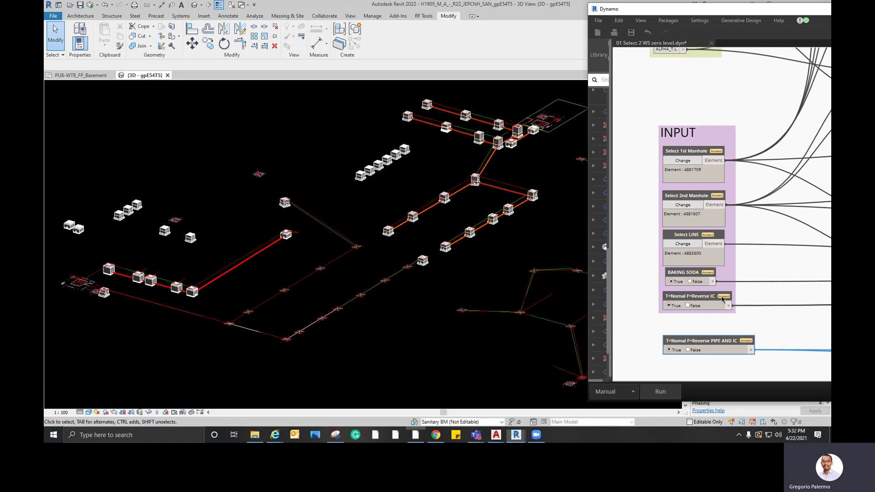
pyautogui.click(688, 350)
pyautogui.click(690, 283)
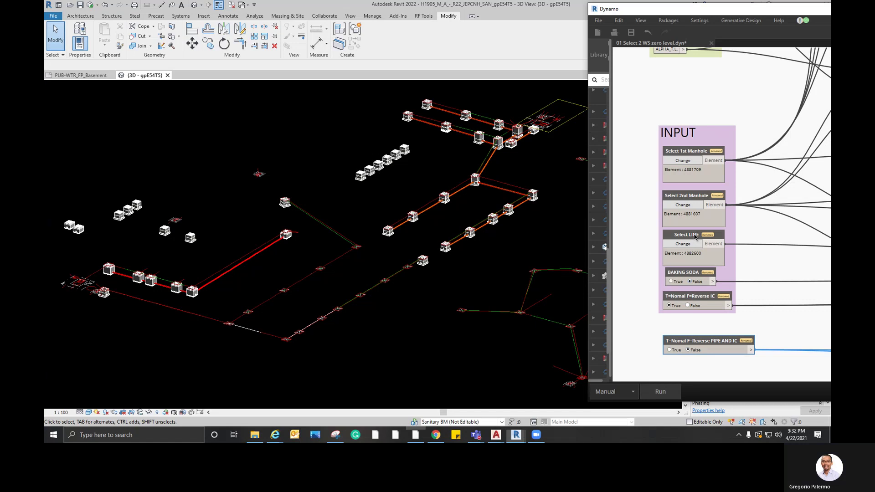
# Step: Assign the diagonal line's upper-end manhole as 1st, the nearest spare-row manhole as 2nd and the diagonal line as Select LINE, and run the graph
pyautogui.click(690, 161)
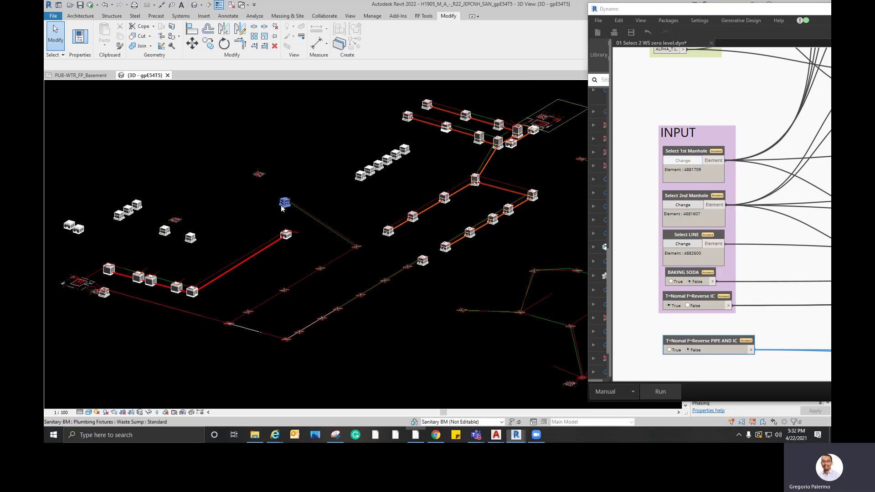
pyautogui.click(281, 208)
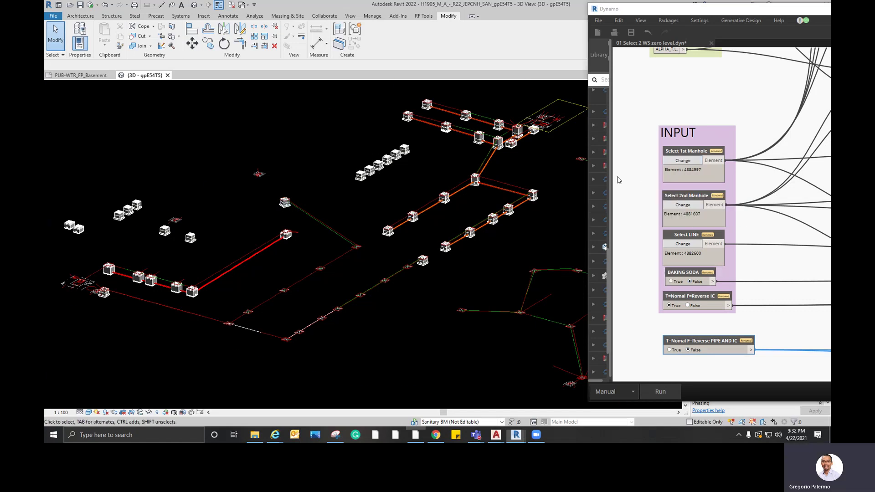
pyautogui.click(687, 205)
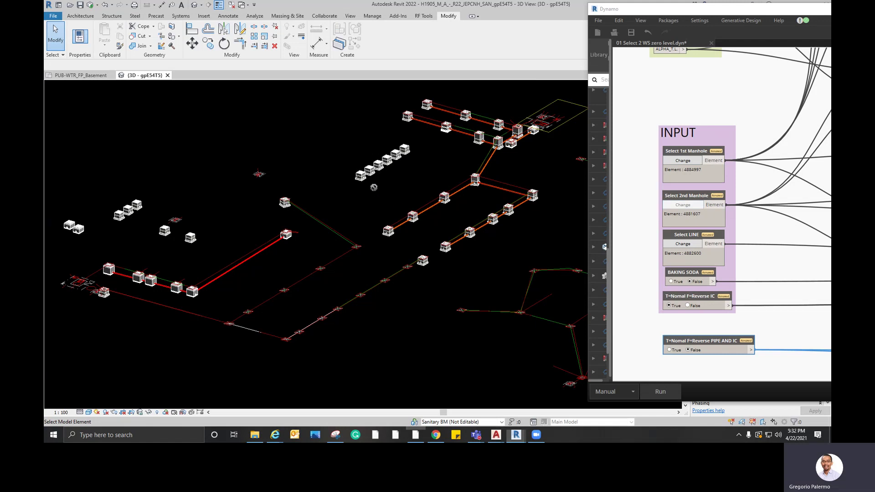
pyautogui.click(359, 175)
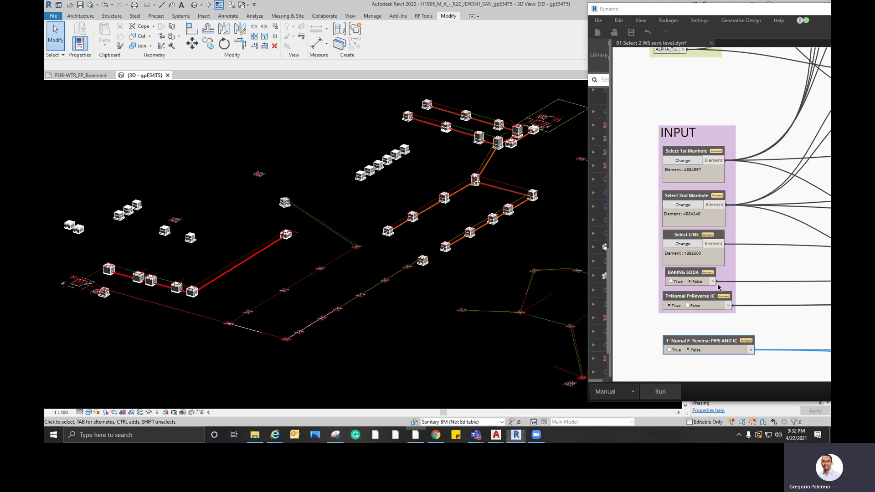
pyautogui.click(682, 248)
pyautogui.click(322, 228)
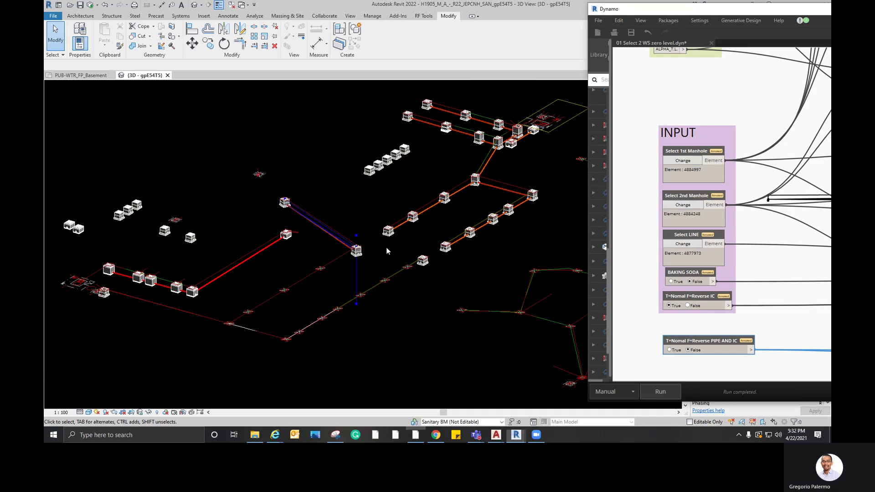
# Step: Inspect the diagonal pipe run between its two manholes, set BAKING SODA to True and rerun the graph
pyautogui.scroll(-2, 380, 220)
pyautogui.keyDown('shift'); pyautogui.moveTo(380, 221); pyautogui.dragTo(359, 259, button='middle'); pyautogui.keyUp('shift')
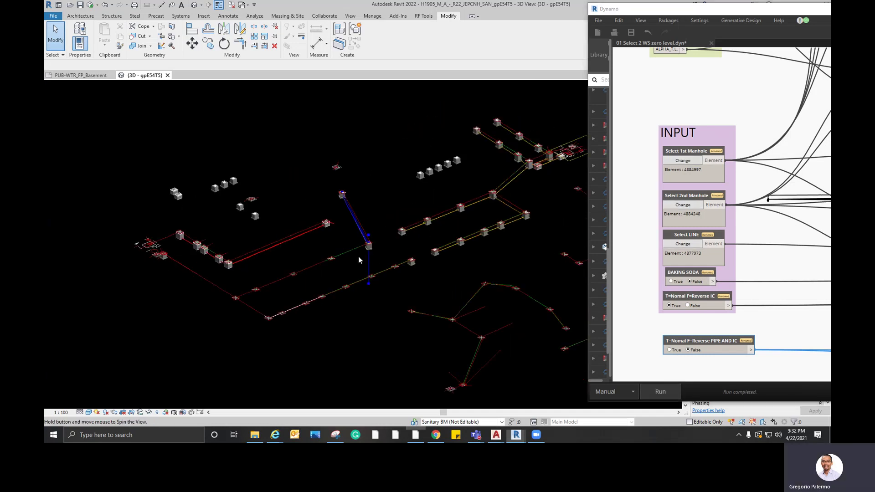
pyautogui.scroll(2, 359, 253)
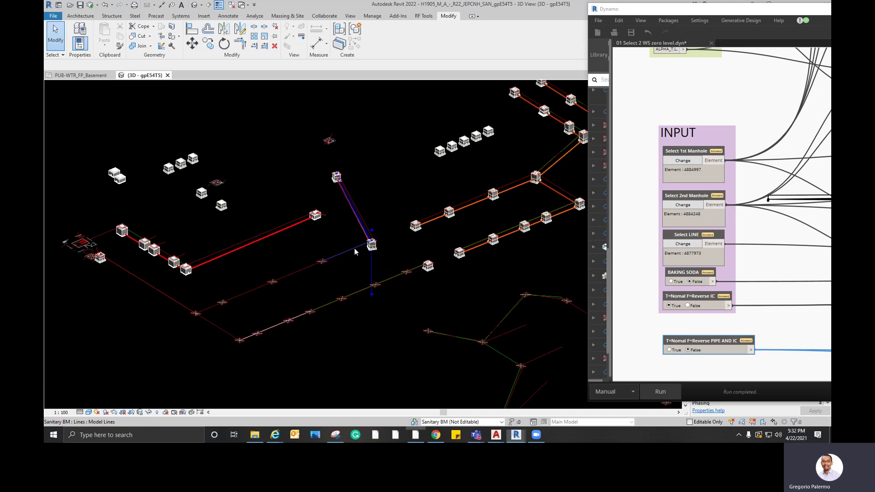
pyautogui.moveTo(404, 217); pyautogui.dragTo(436, 204, button='middle')
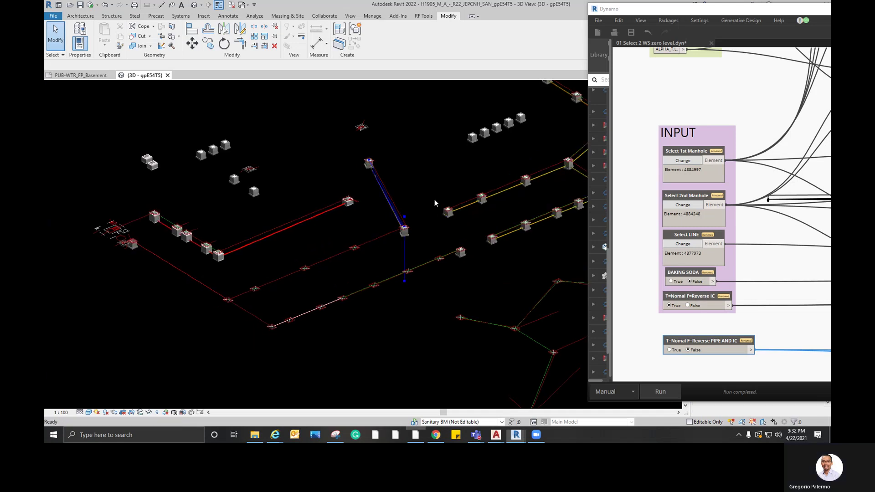
pyautogui.click(399, 195)
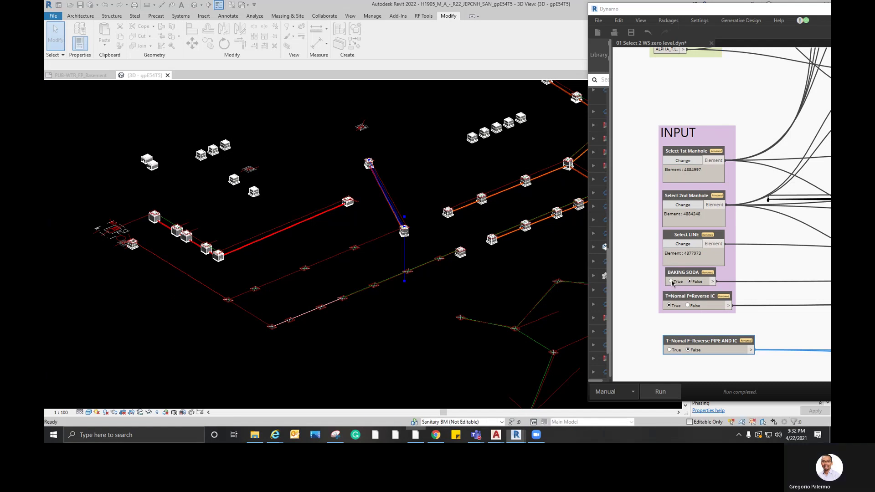
pyautogui.click(671, 282)
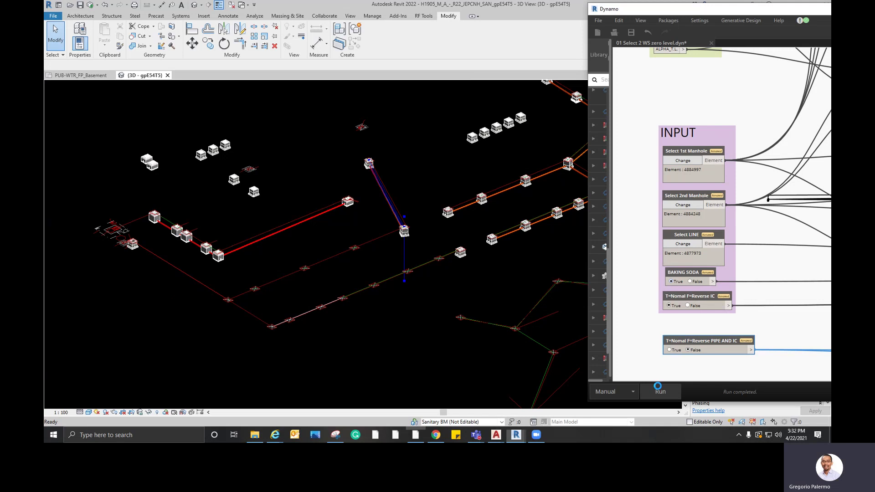
pyautogui.click(659, 389)
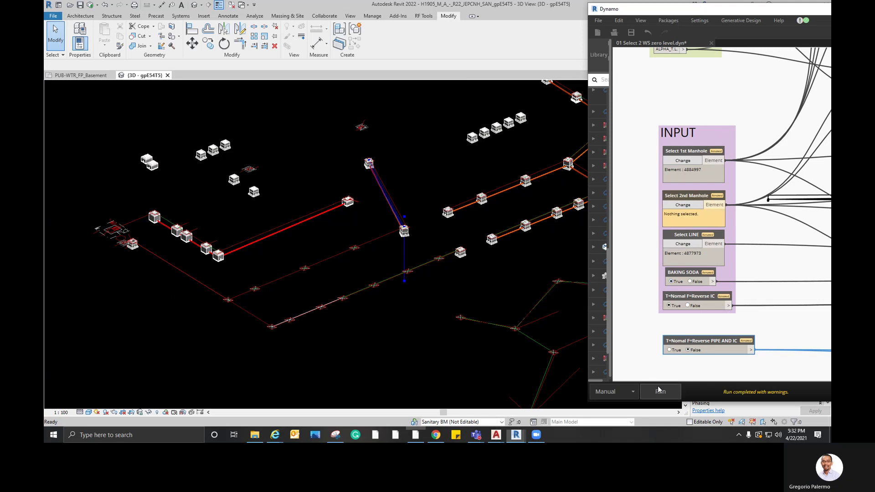
# Step: Run the graph with the diagonal's lower-end manhole as 1st, the nearest spare-row manhole as 2nd, and the adjoining line segment as Select LINE
pyautogui.click(683, 162)
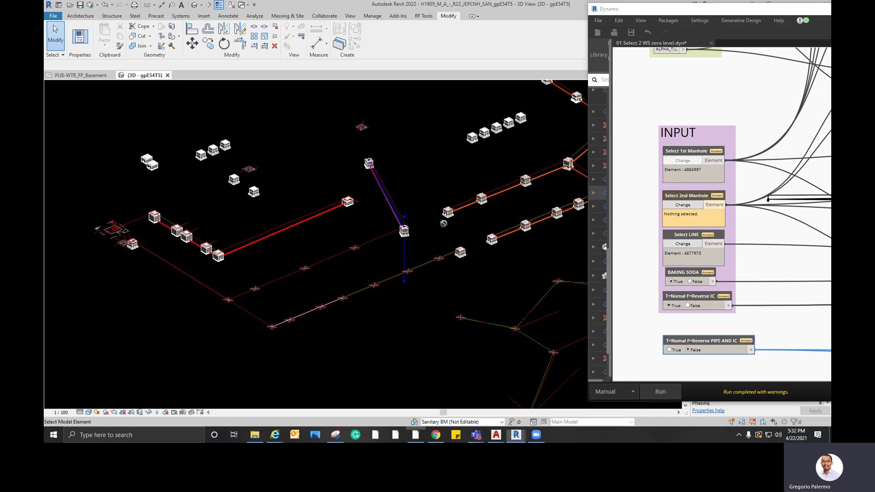
pyautogui.click(405, 231)
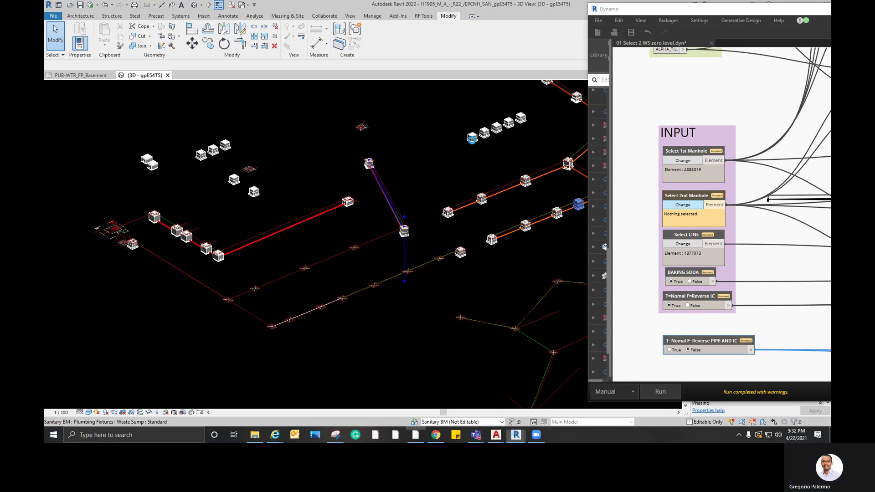
pyautogui.click(472, 138)
pyautogui.click(680, 246)
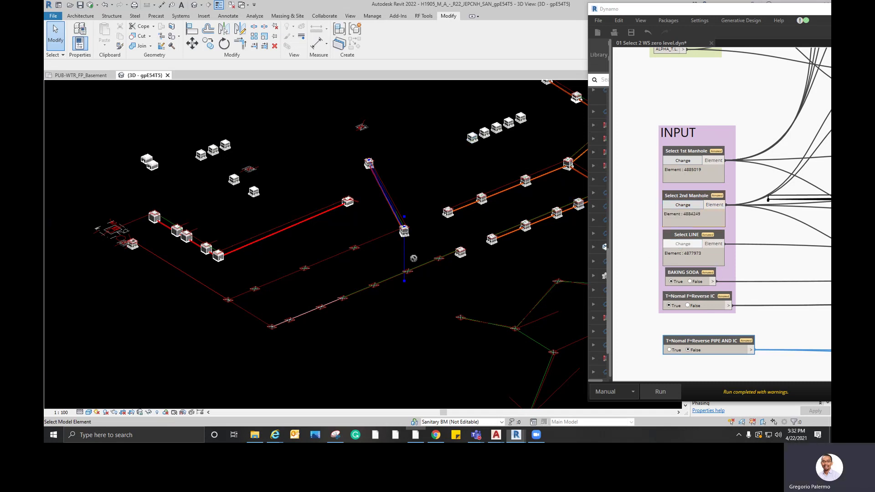
pyautogui.click(383, 242)
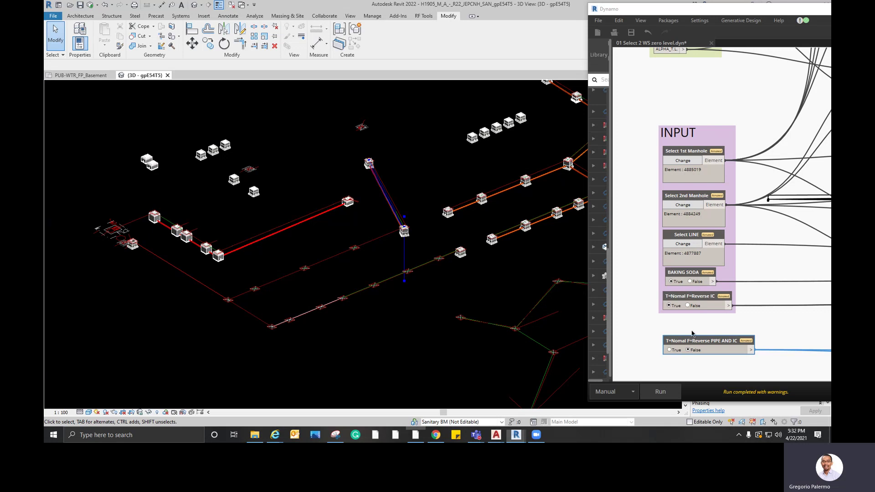
pyautogui.click(666, 390)
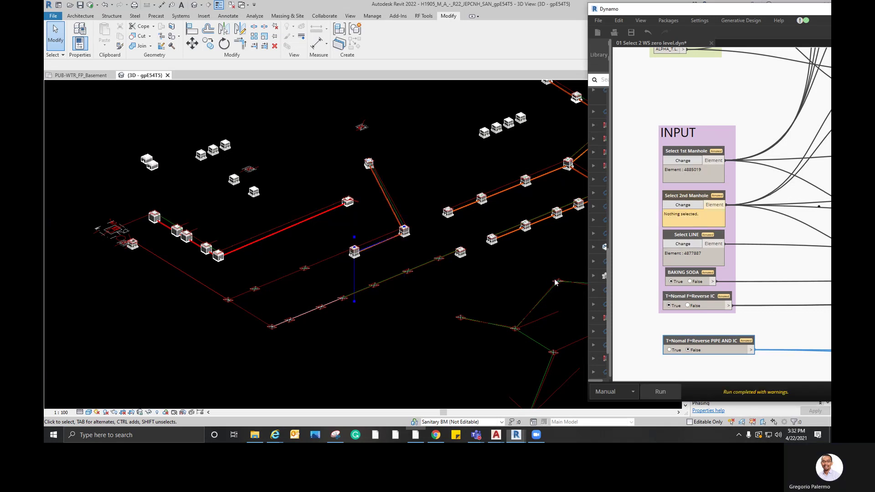
# Step: Run the graph with the newly placed manhole as 1st, the lower of the two loose manholes as 2nd, and the following line segment
pyautogui.click(682, 161)
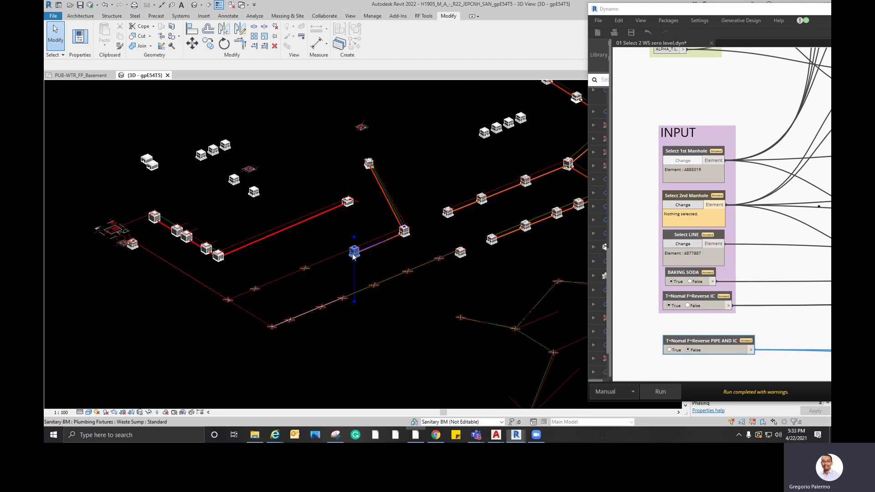
pyautogui.click(353, 254)
pyautogui.click(682, 206)
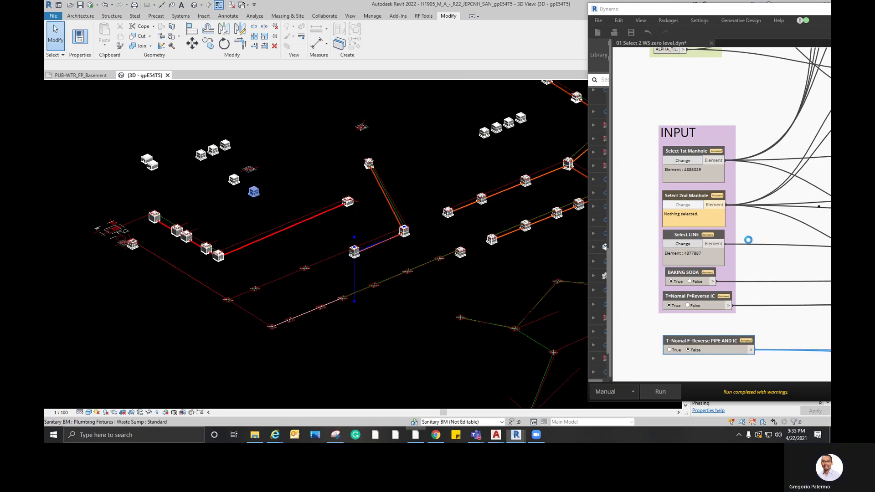
pyautogui.click(685, 245)
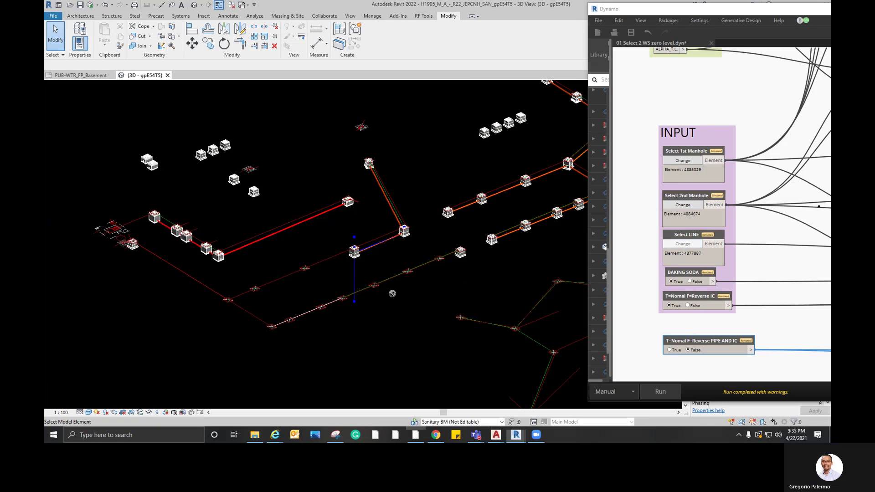
pyautogui.click(341, 256)
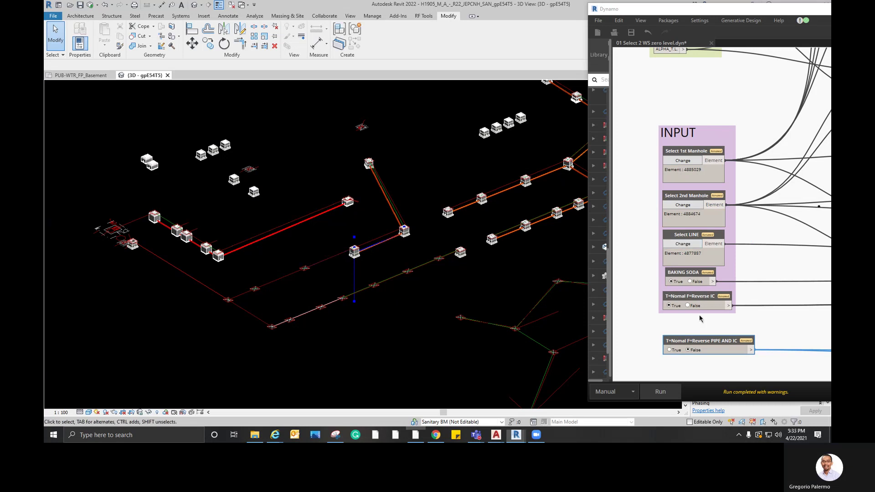
pyautogui.click(662, 390)
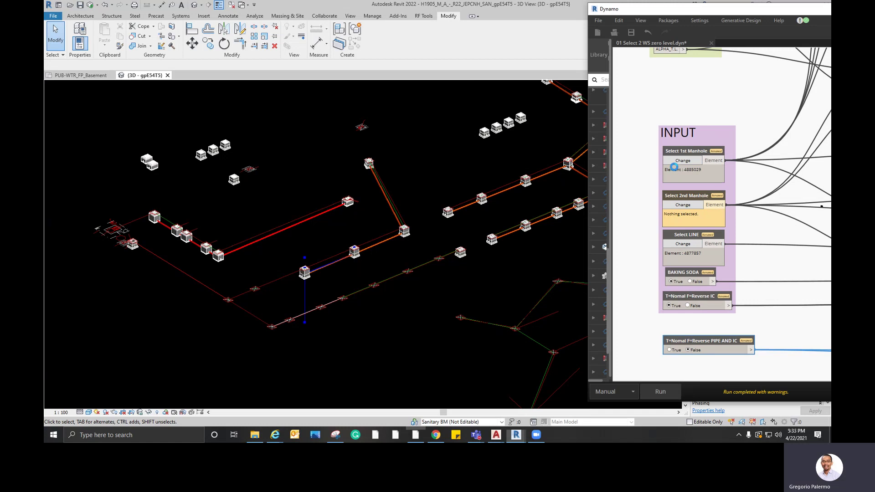
# Step: Run the graph with the newly placed manhole as 1st, the remaining loose manhole as 2nd, and the line segment continuing beyond it
pyautogui.click(679, 161)
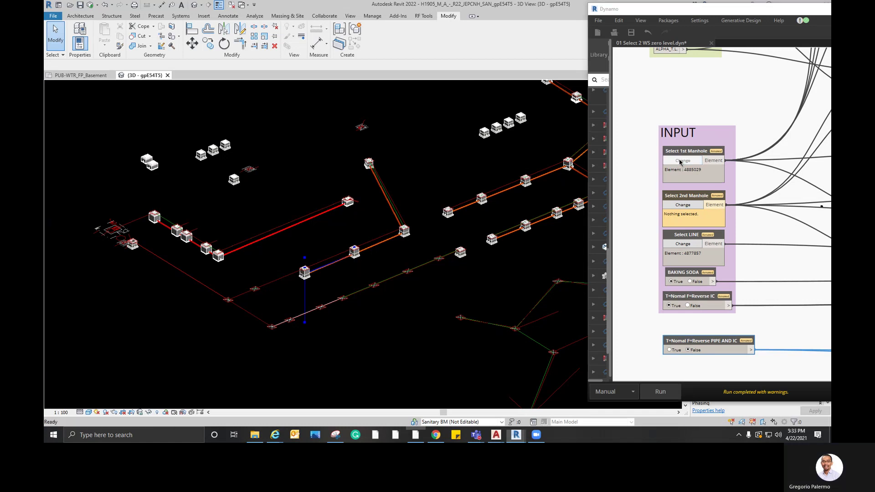
pyautogui.click(305, 273)
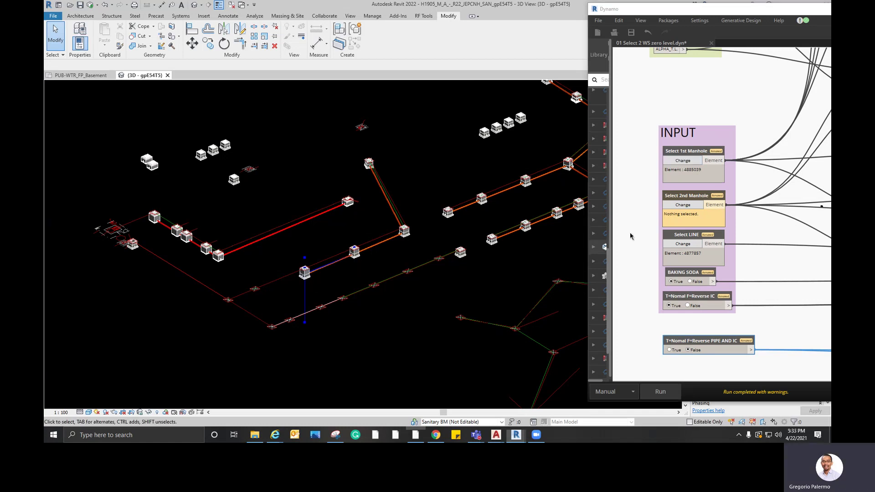
pyautogui.click(234, 179)
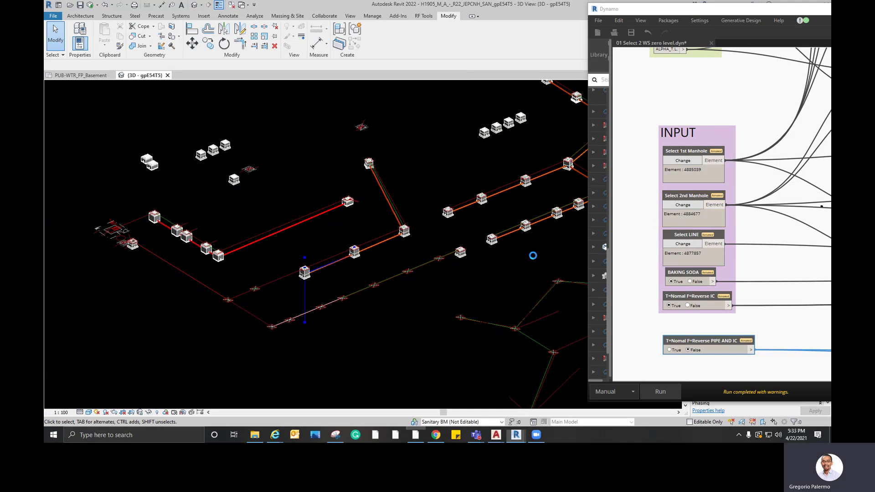
pyautogui.click(281, 280)
pyautogui.click(659, 392)
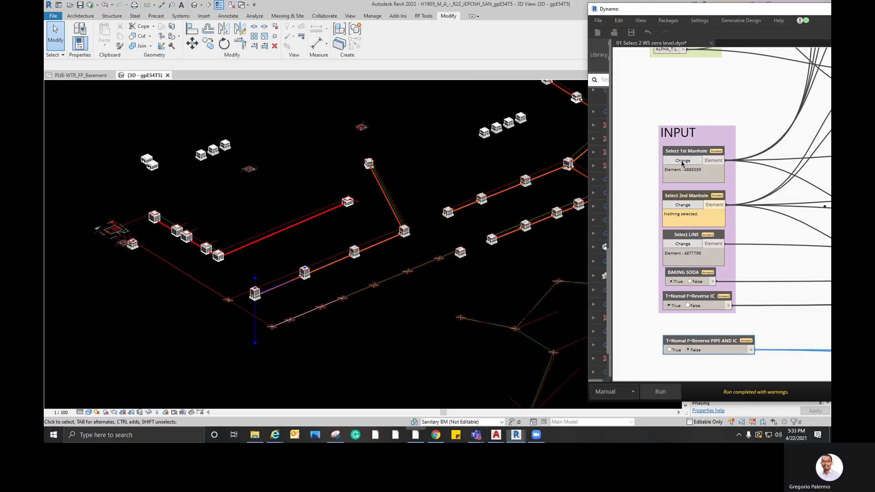
# Step: Run the graph with the lower parallel line's upper-end manhole as 1st, a manhole from the spare row of three as 2nd, and the line's first segment
pyautogui.click(462, 256)
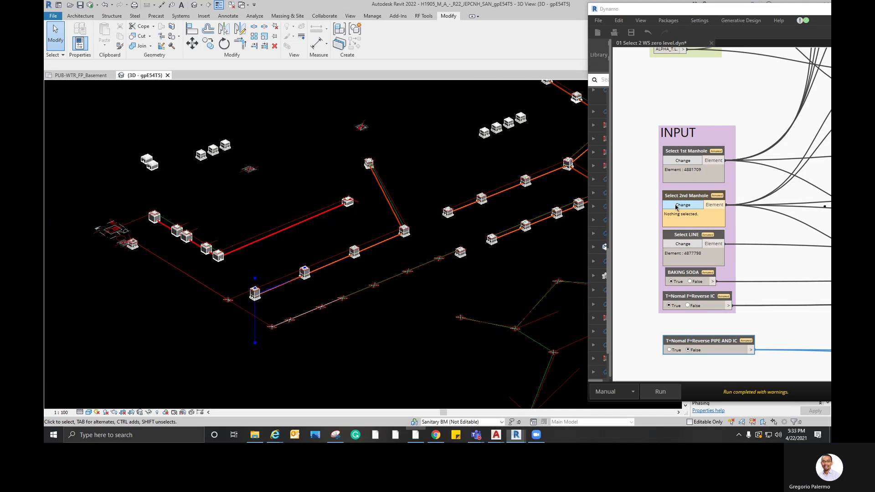
pyautogui.click(682, 205)
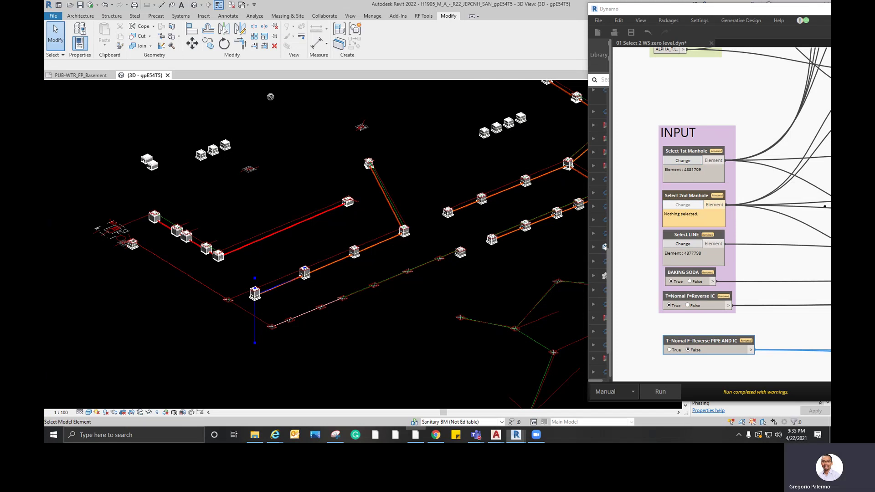
pyautogui.click(229, 152)
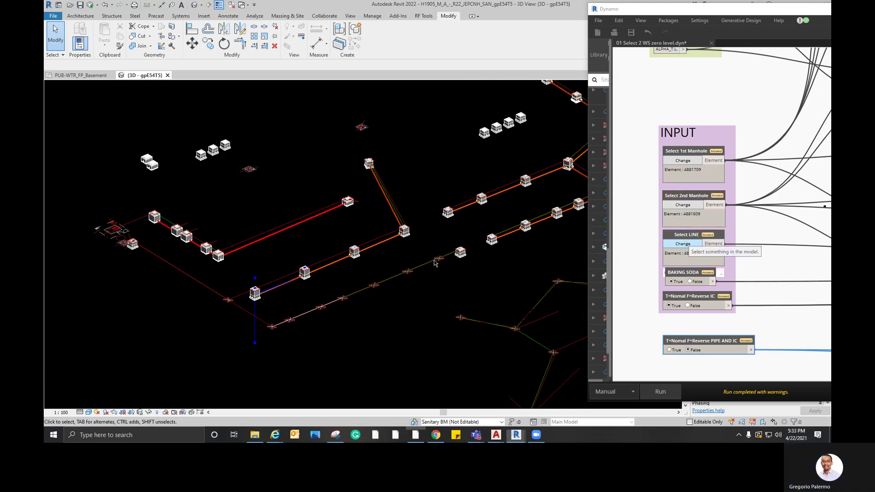
pyautogui.click(447, 256)
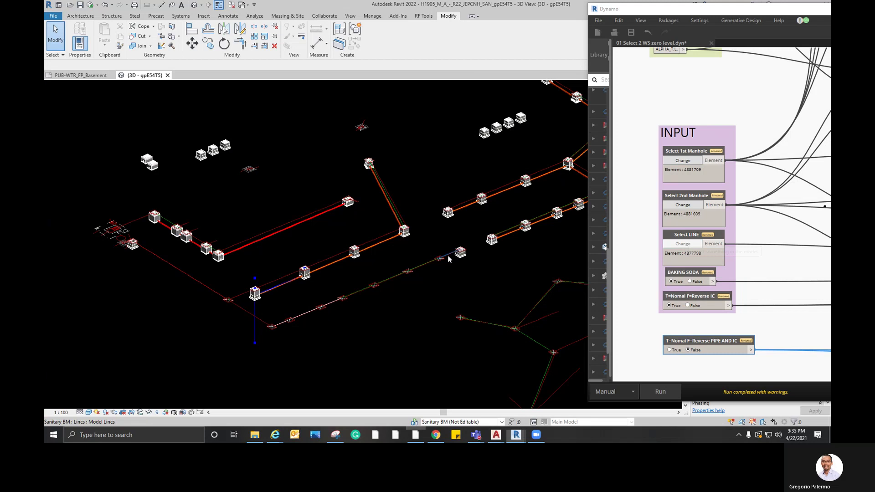
pyautogui.click(661, 390)
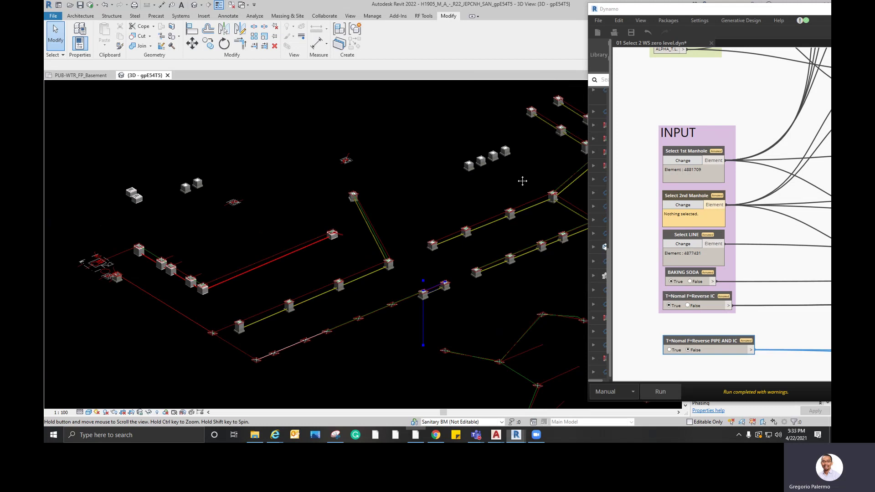
# Step: Copy the row of four spare waste sumps several times in parallel rows behind the original using multiple copy
pyautogui.moveTo(518, 136); pyautogui.dragTo(456, 185)
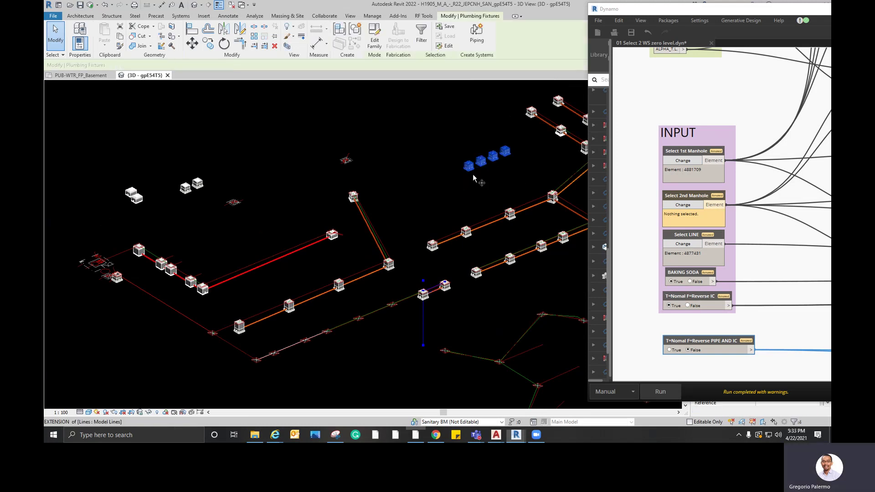
pyautogui.press('r')
pyautogui.press('o')
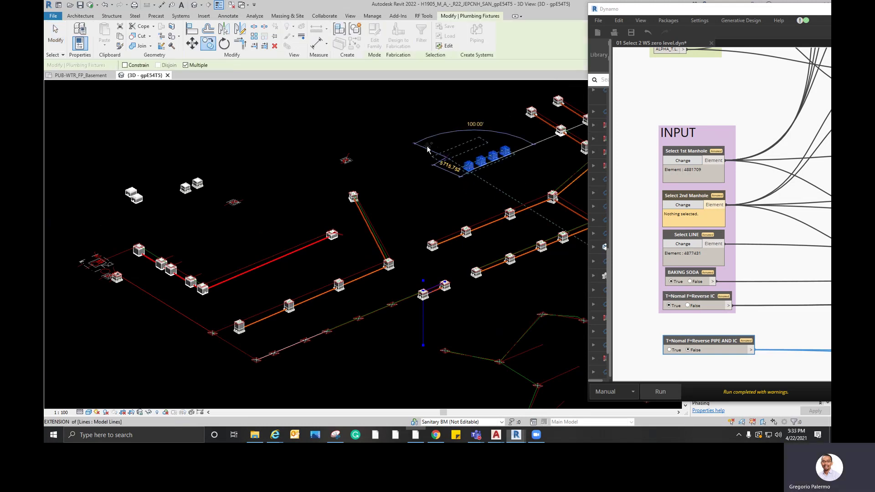
pyautogui.click(425, 145)
pyautogui.click(426, 146)
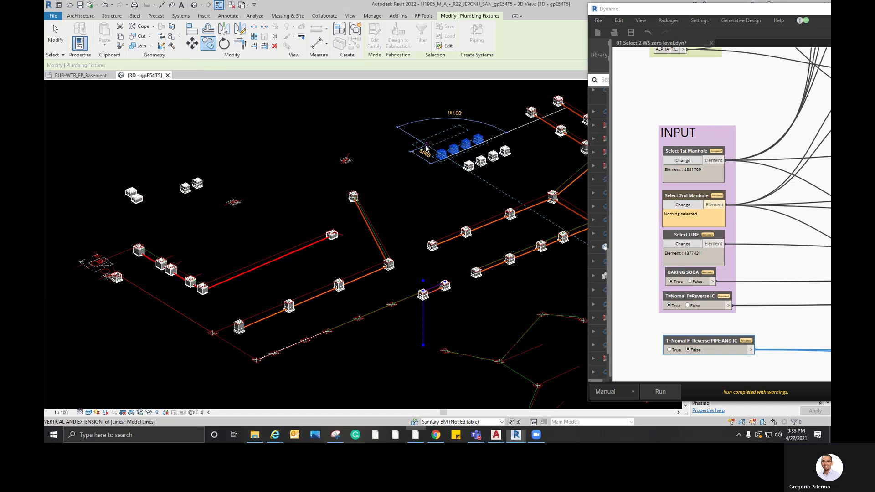
pyautogui.click(415, 140)
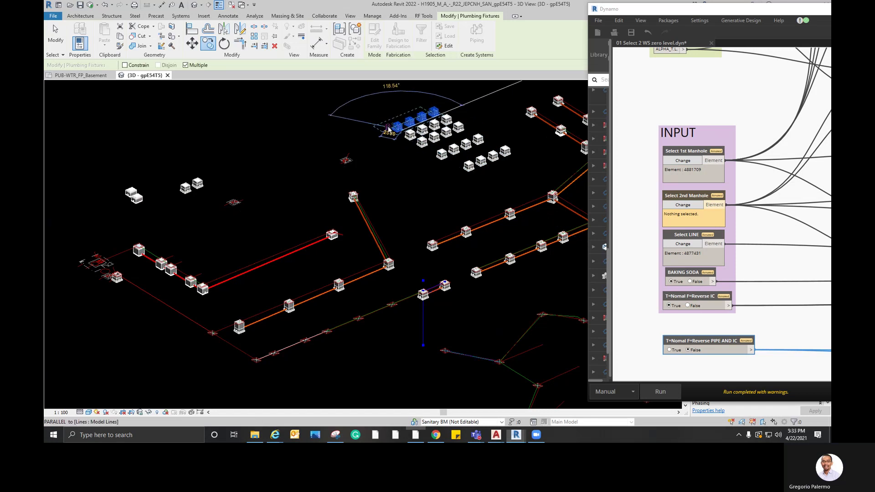
pyautogui.press('Escape')
pyautogui.press('Escape')
# Step: Run the graph with the newly placed sump as 1st, the end sump of the original spare row of four as 2nd, and the line's second segment
pyautogui.moveTo(449, 249); pyautogui.dragTo(455, 199, button='middle')
pyautogui.click(679, 162)
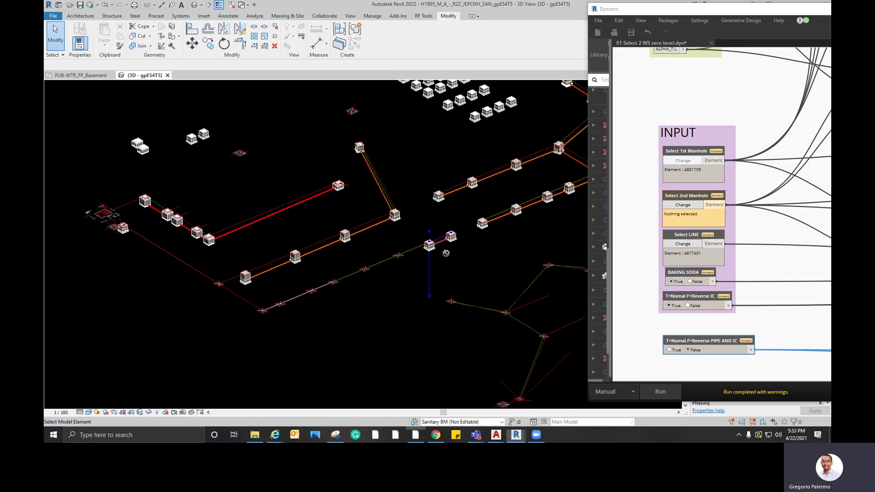
pyautogui.click(429, 246)
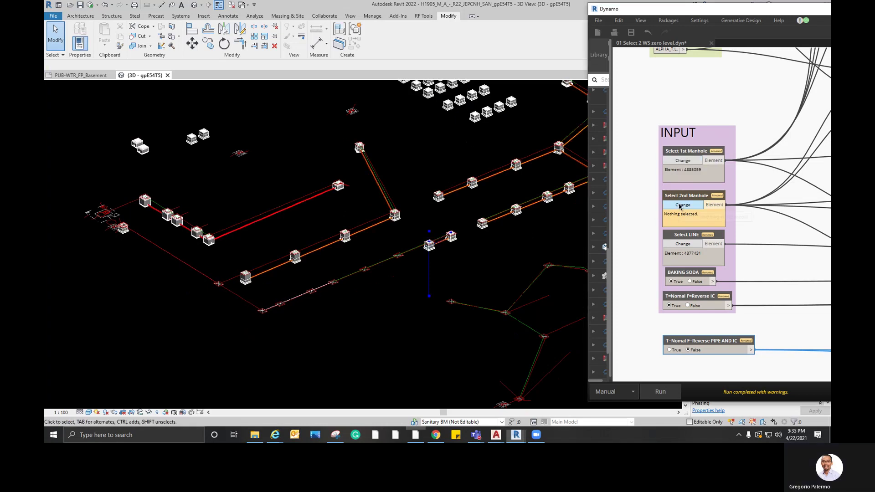
pyautogui.click(682, 205)
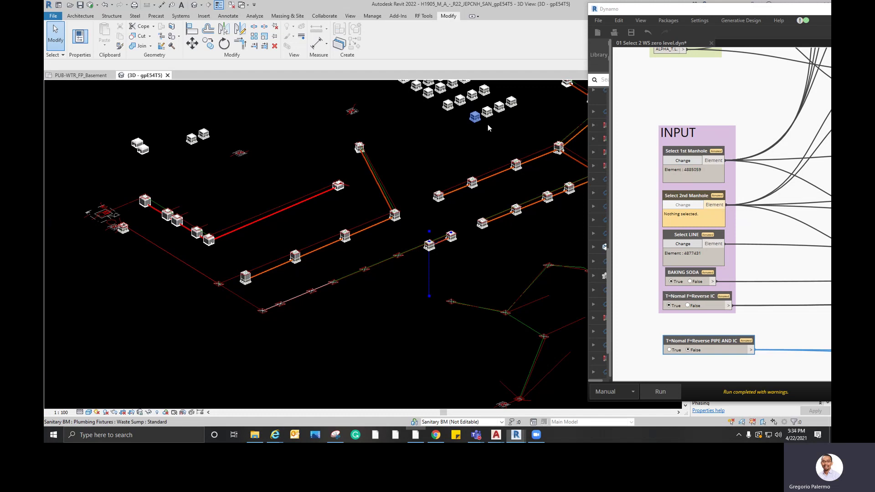
pyautogui.click(680, 244)
pyautogui.click(420, 249)
pyautogui.click(420, 252)
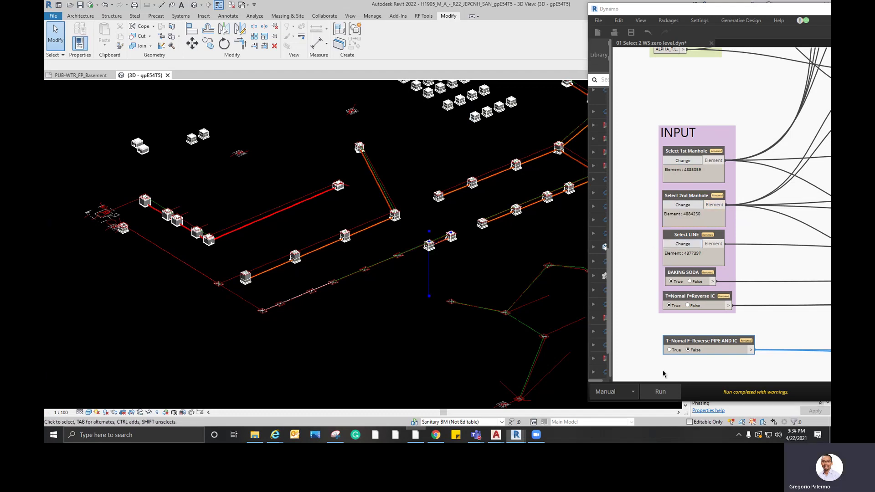
pyautogui.click(660, 390)
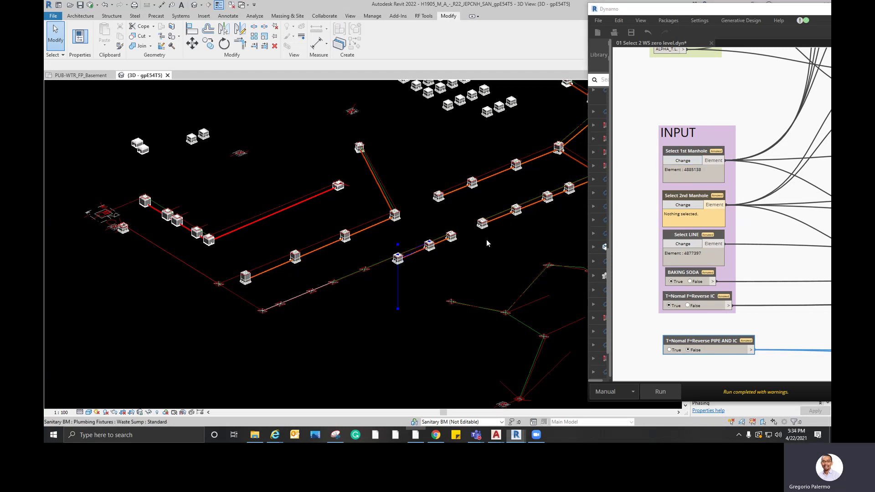
# Step: Assign the nearest remaining sump in the front spare row as 2nd Manhole and the line's third segment as Select LINE, and run the graph
pyautogui.click(487, 111)
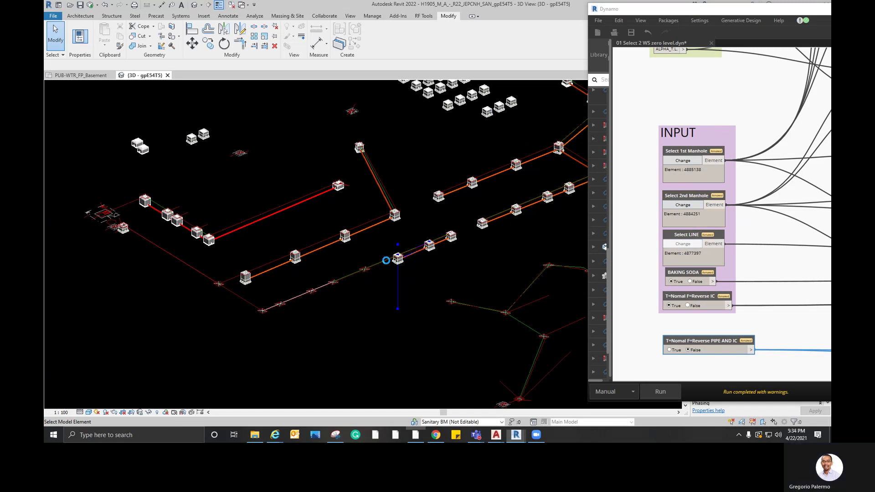
pyautogui.click(386, 261)
pyautogui.click(661, 392)
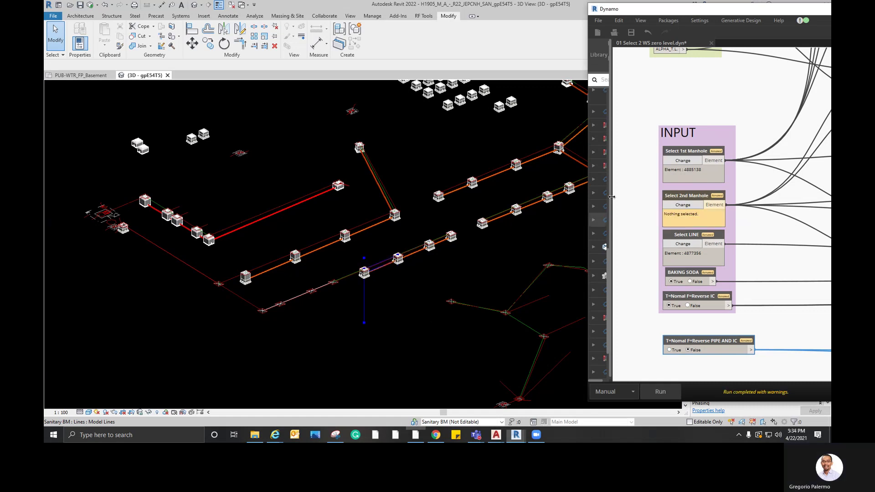
# Step: Run the graph with the latest placed sump as 1st, the nearer of the two front-row spare sumps as 2nd, and the line's fourth segment
pyautogui.click(683, 160)
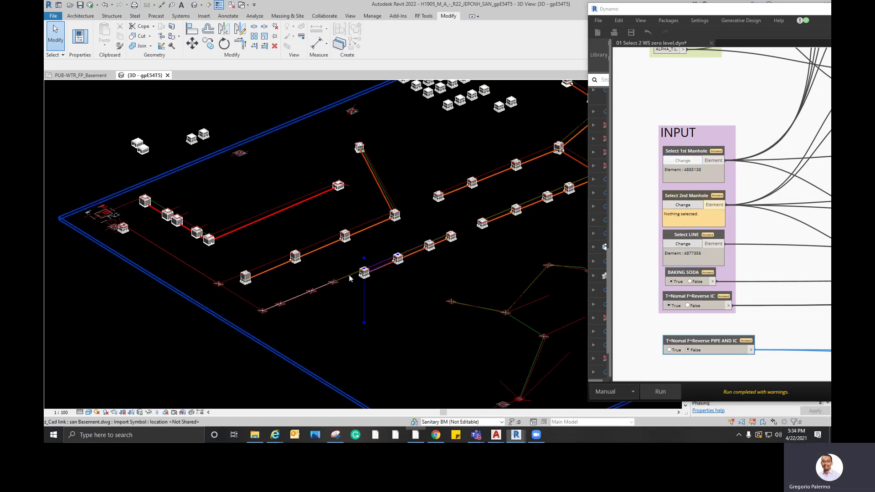
pyautogui.click(364, 273)
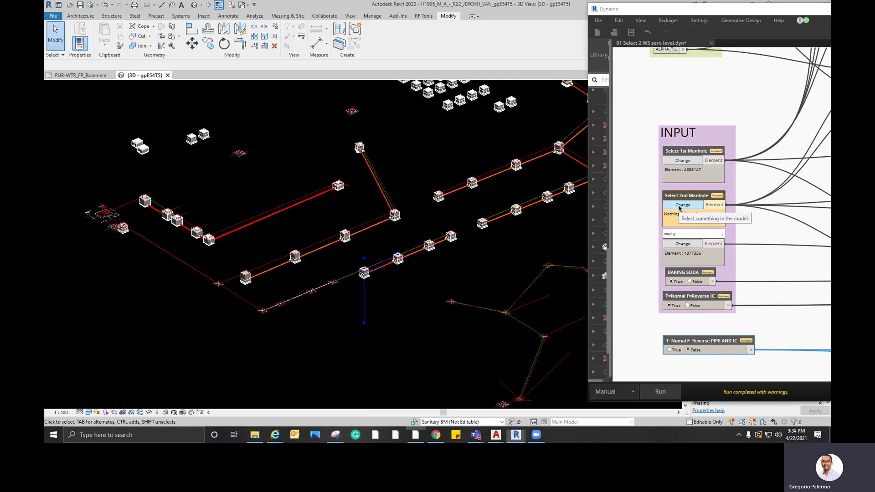
pyautogui.click(682, 205)
pyautogui.click(500, 110)
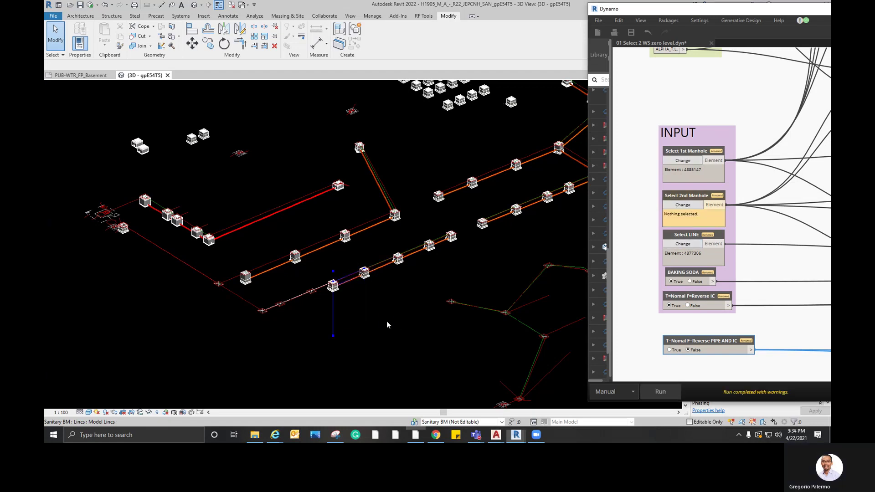
# Step: Select the lone spare waste sump left in the front row, minimize Dynamo and switch the 3D view to Top
pyautogui.scroll(-2, 477, 277)
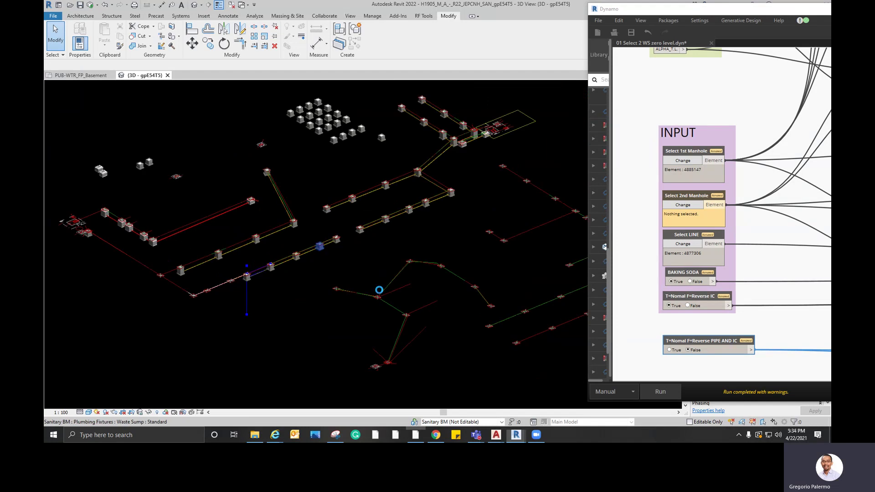
pyautogui.scroll(1, 380, 292)
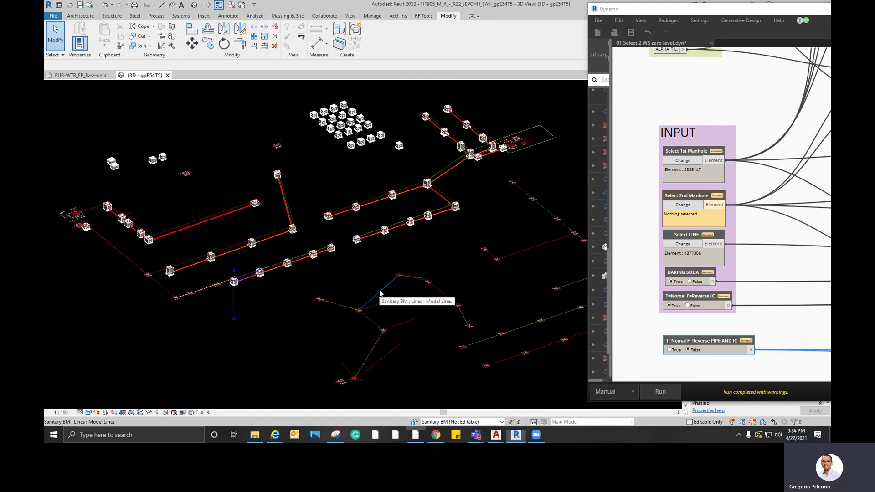
pyautogui.scroll(1, 316, 274)
pyautogui.scroll(-2, 340, 261)
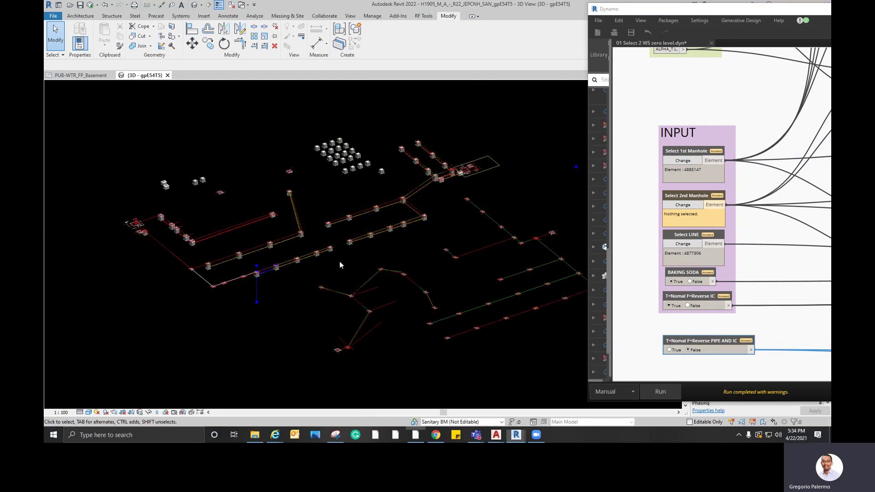
pyautogui.keyDown('shift'); pyautogui.moveTo(423, 296); pyautogui.dragTo(447, 274, button='middle'); pyautogui.keyUp('shift')
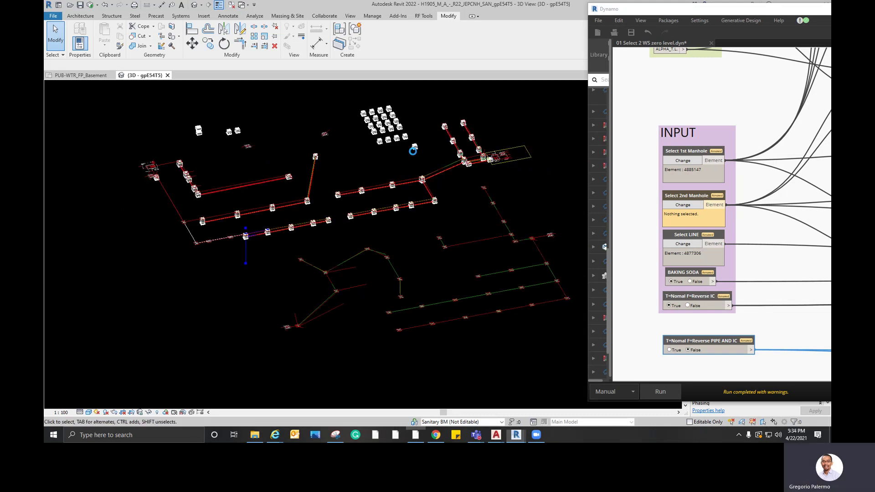
pyautogui.scroll(2, 413, 152)
pyautogui.click(415, 153)
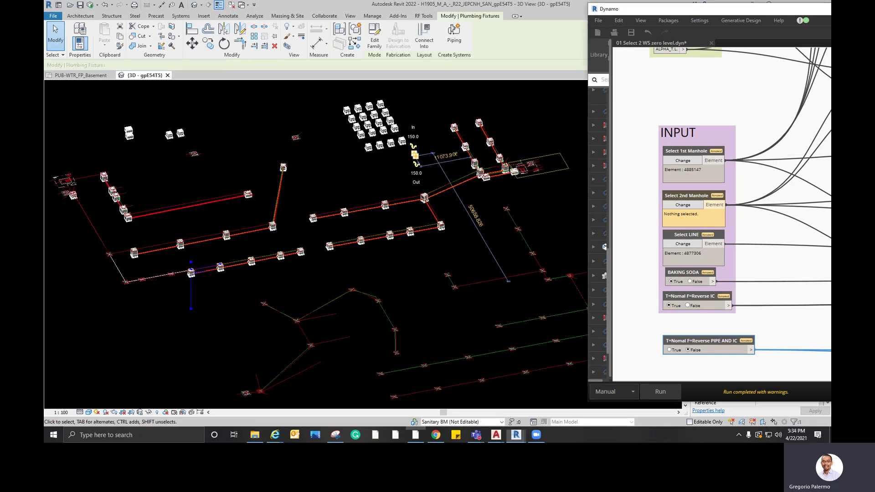
pyautogui.click(779, 9)
pyautogui.click(645, 110)
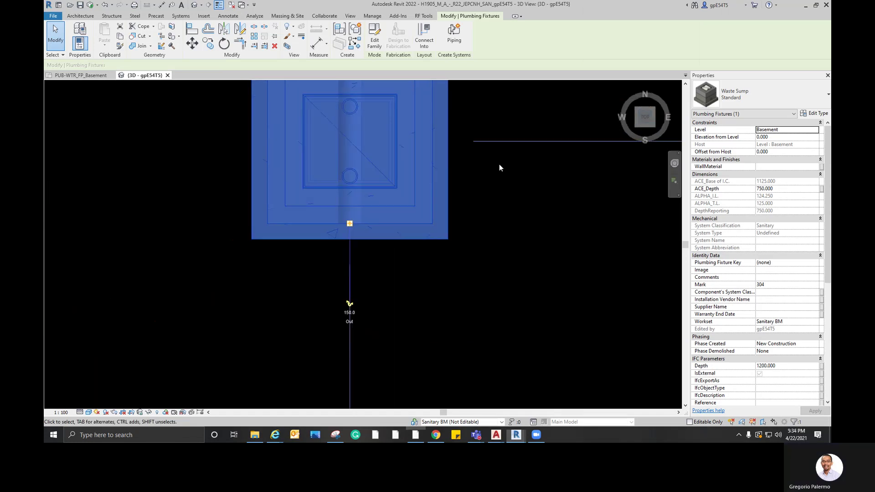
# Step: Copy the selected waste sump to the spot just above the WS-E23 symbol on the CAD layout
pyautogui.press('c')
pyautogui.scroll(-2, 381, 160)
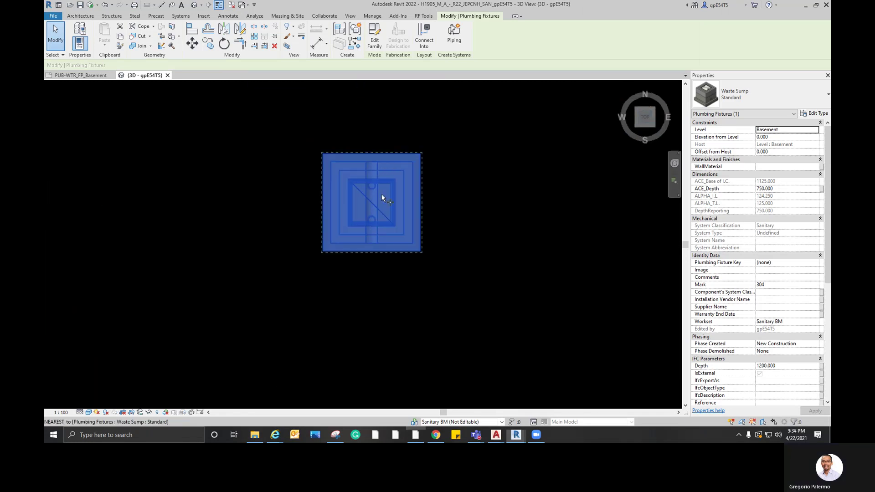
pyautogui.click(417, 145)
pyautogui.scroll(-10, 417, 146)
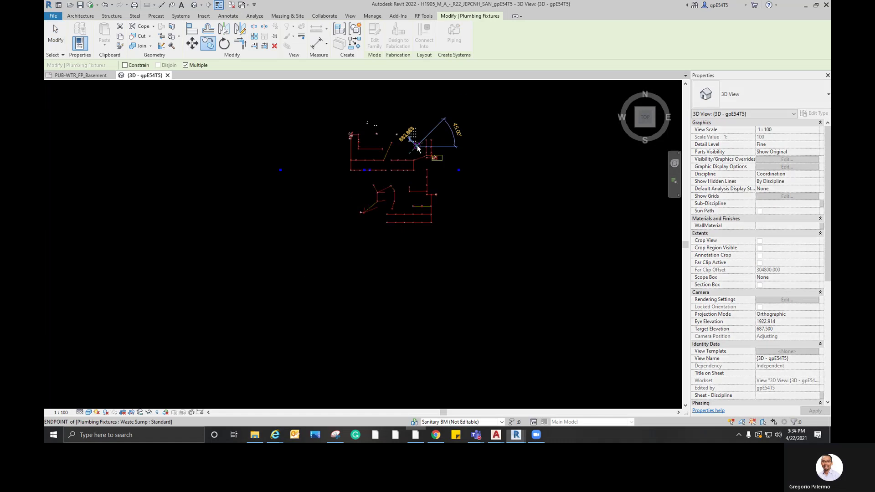
pyautogui.scroll(5, 415, 157)
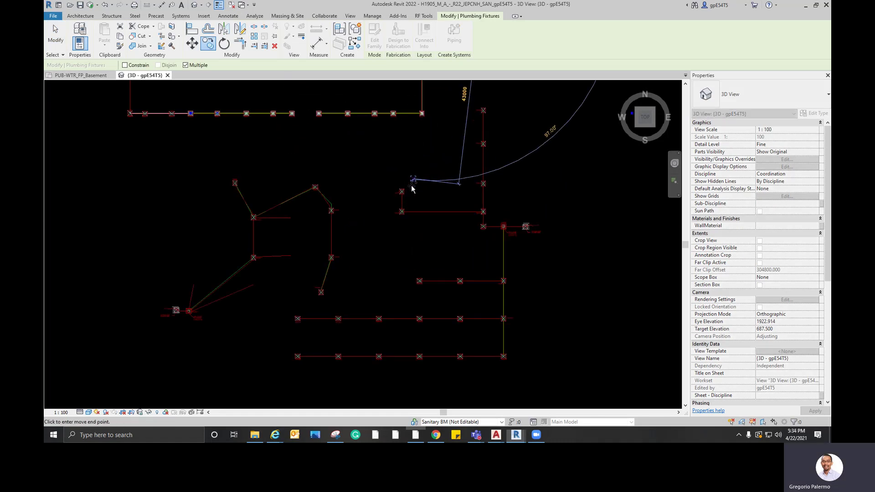
pyautogui.scroll(6, 306, 324)
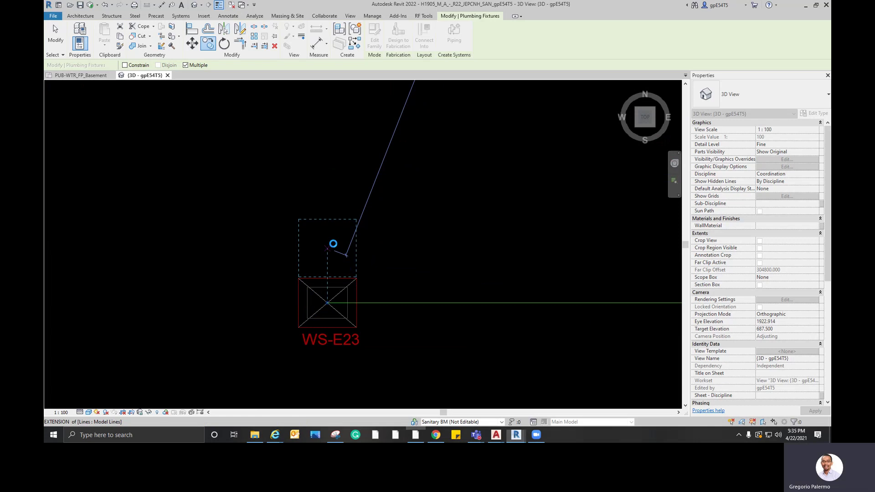
pyautogui.click(335, 243)
# Step: Rotate the waste sump copied above the WS-E23 symbol 90 degrees clockwise about its centre
pyautogui.scroll(3, 335, 243)
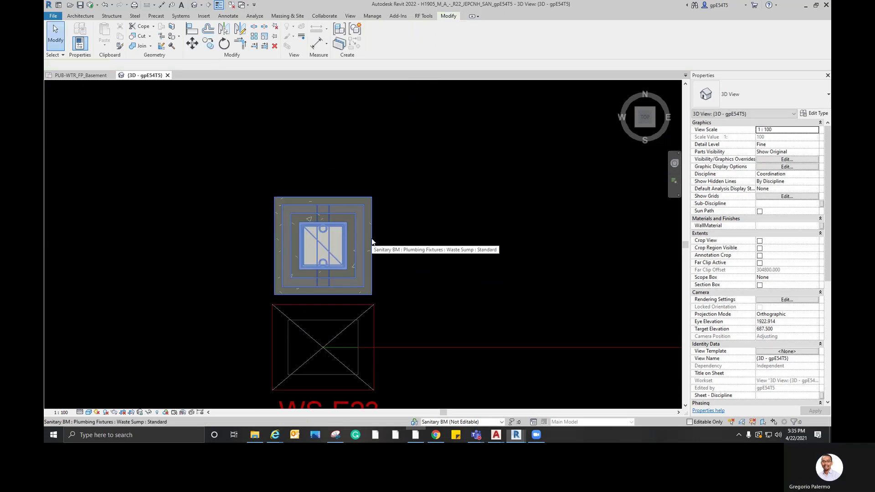
pyautogui.press('r')
pyautogui.press('o')
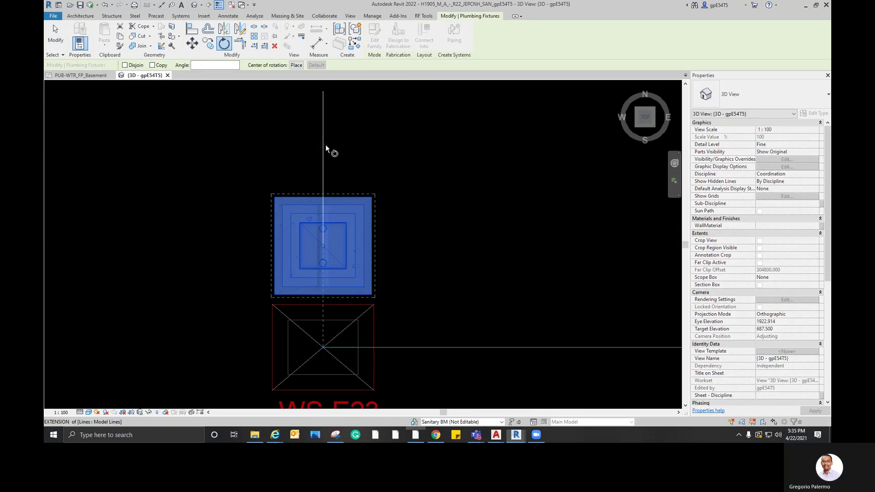
pyautogui.click(324, 144)
pyautogui.click(407, 235)
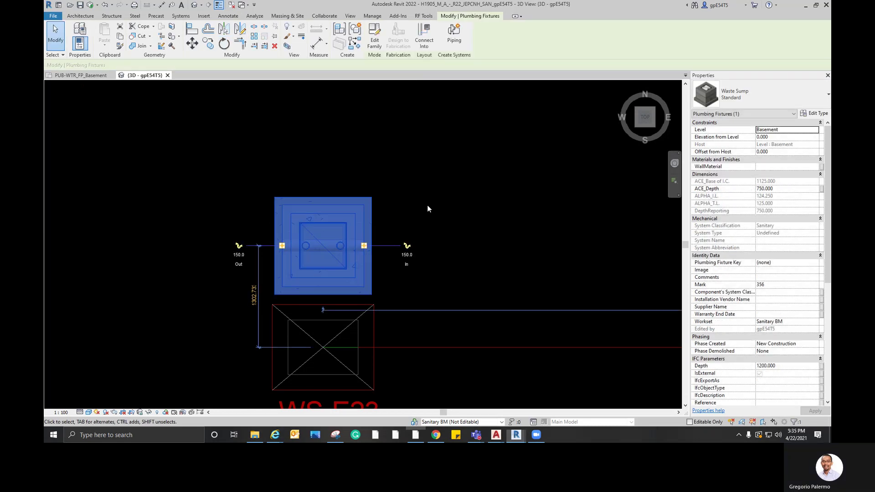
# Step: Rotate the same waste sump 180 degrees so its Out connector faces along the CAD pipe line
pyautogui.press('r')
pyautogui.press('o')
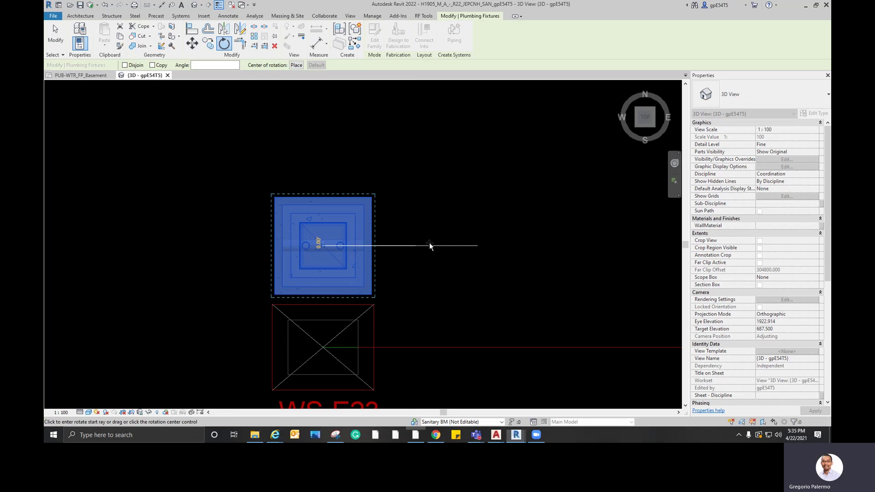
pyautogui.click(429, 242)
pyautogui.click(156, 244)
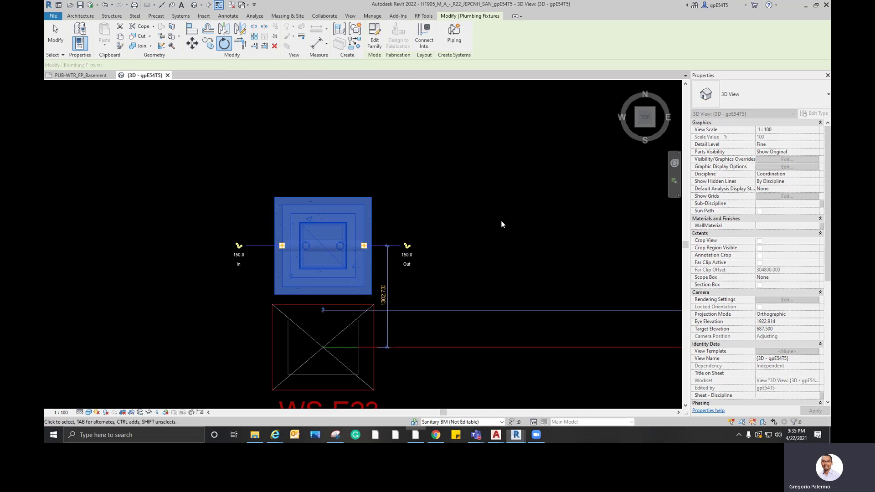
pyautogui.click(465, 225)
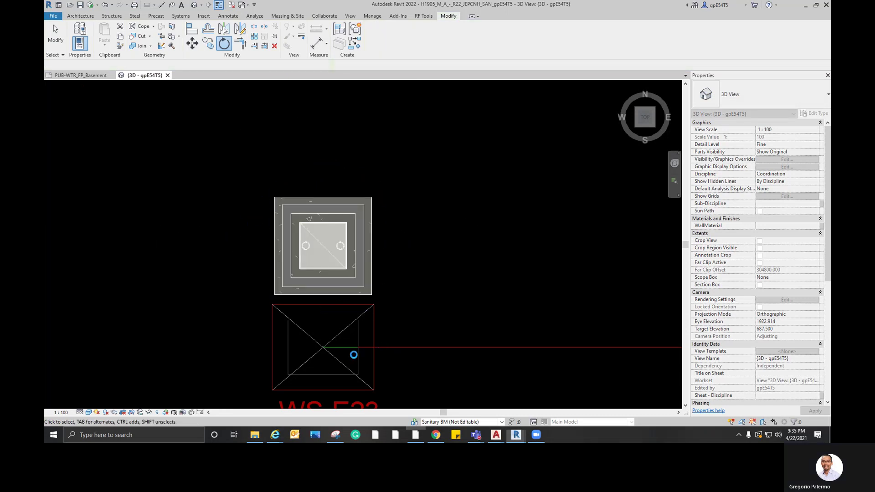
pyautogui.press('a')
pyautogui.press('l')
pyautogui.click(324, 348)
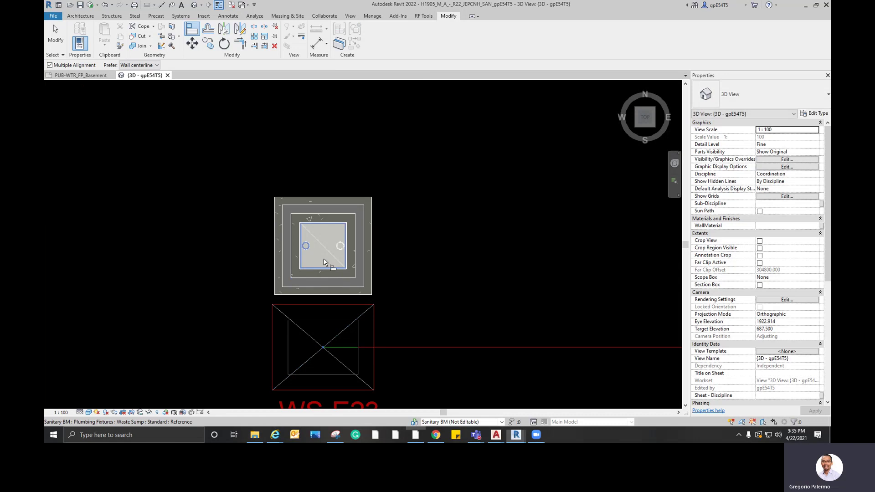
pyautogui.press('Escape')
pyautogui.press('Escape')
# Step: Change the visual style of the 3D view to Wireframe
pyautogui.click(326, 294)
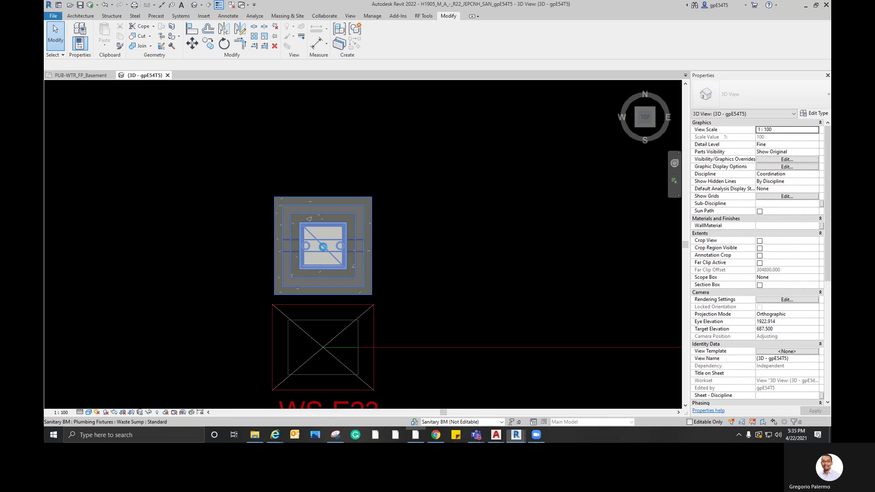
pyautogui.press('m')
pyautogui.press('v')
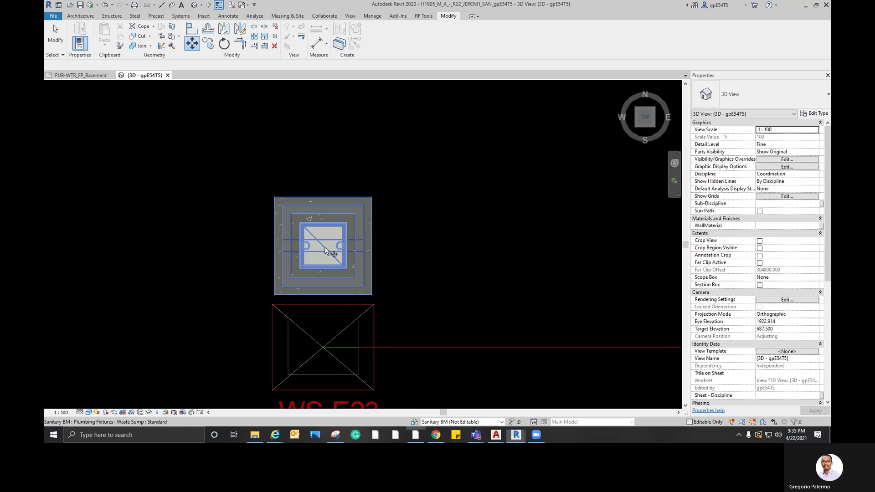
pyautogui.click(89, 413)
pyautogui.click(105, 372)
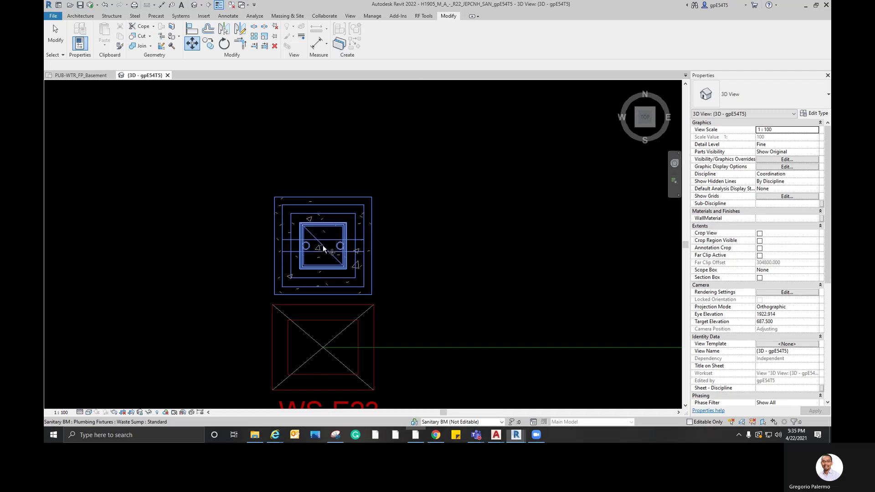
pyautogui.press('Escape')
# Step: Move the waste sump by its centre onto the centre of the WS-E23 symbol
pyautogui.click(373, 247)
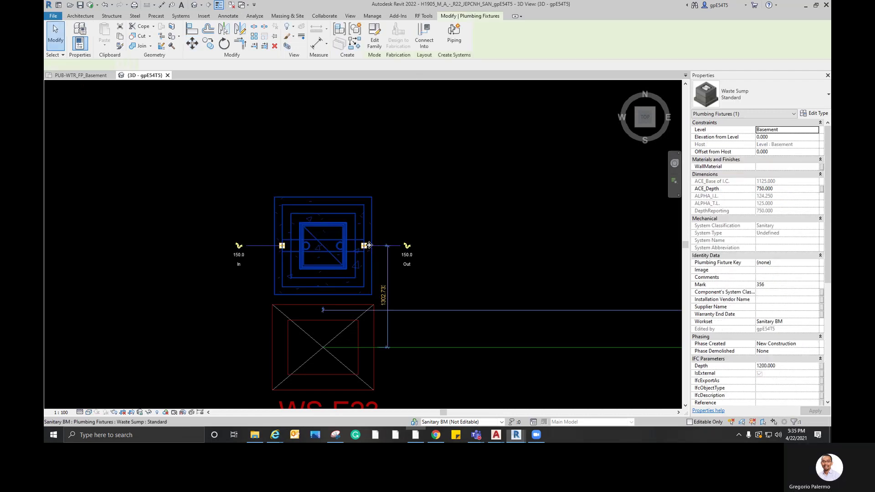
pyautogui.press('m')
pyautogui.press('v')
pyautogui.click(322, 245)
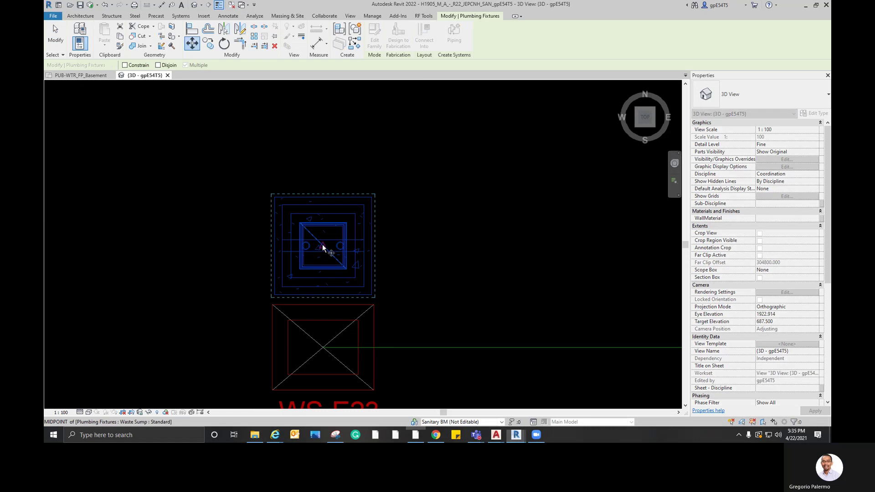
pyautogui.click(323, 347)
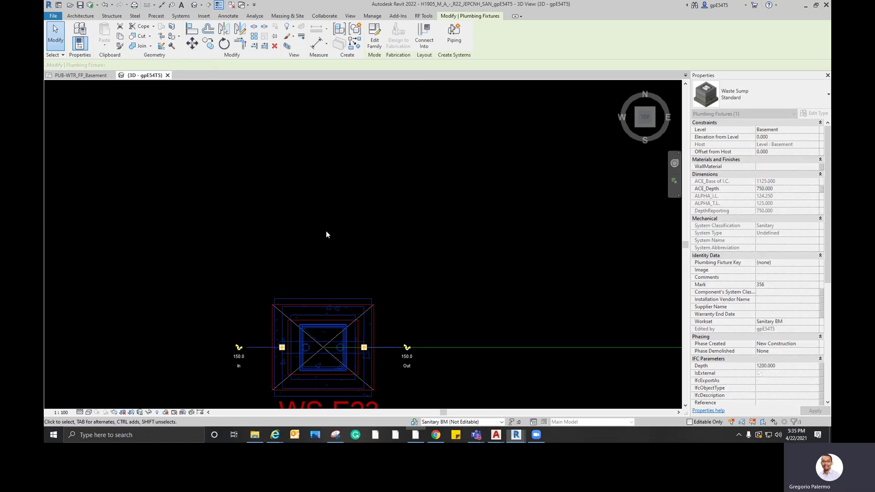
# Step: Copy the whole grid of 21 spare waste sumps to the empty area beside the WS-E23 sump
pyautogui.scroll(-6, 325, 231)
pyautogui.keyDown('shift'); pyautogui.moveTo(395, 310); pyautogui.dragTo(303, 258, button='middle'); pyautogui.keyUp('shift')
pyautogui.press('Escape')
pyautogui.scroll(-4, 303, 258)
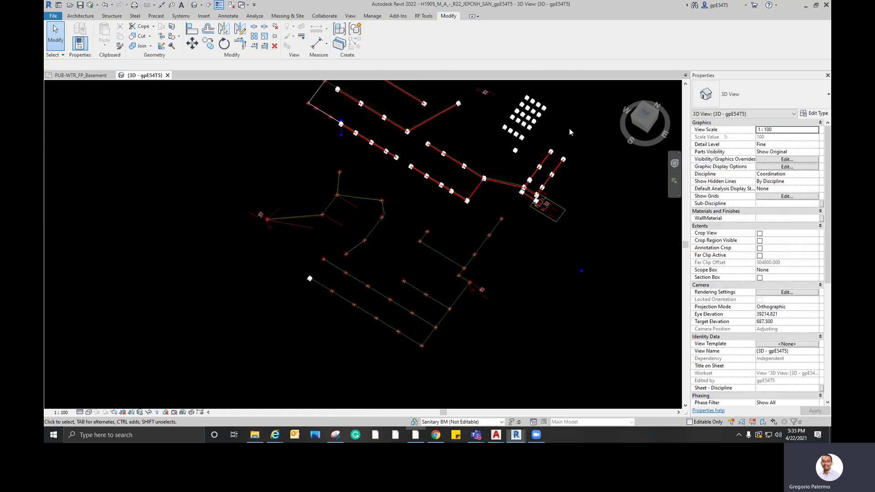
pyautogui.moveTo(509, 143); pyautogui.dragTo(508, 159)
pyautogui.press('Escape')
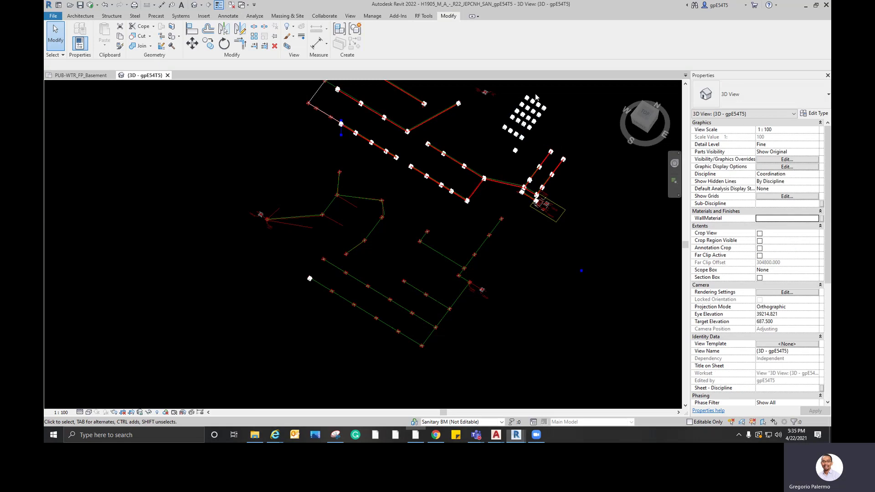
pyautogui.moveTo(542, 89); pyautogui.dragTo(503, 160)
pyautogui.press('c')
pyautogui.press('o')
pyautogui.click(527, 130)
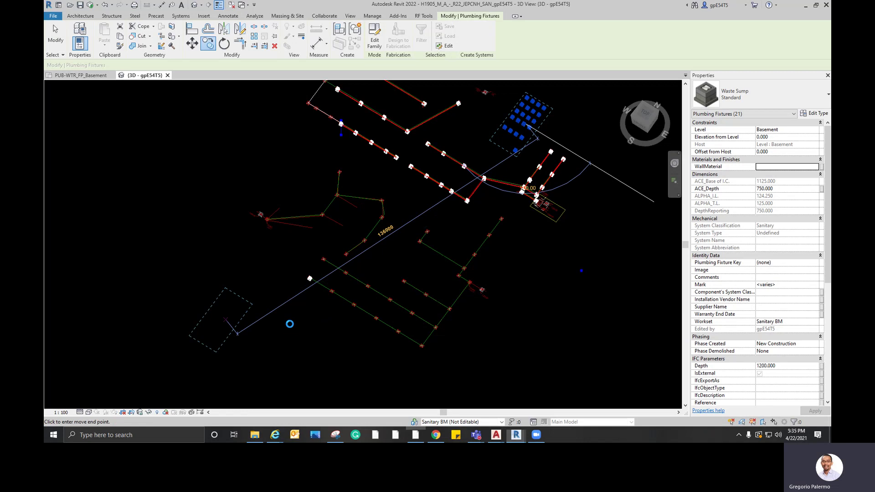
pyautogui.press('Escape')
pyautogui.press('Escape')
# Step: Bring Dynamo back beside the 3D view and move the T=Nomal F=Reverse PIPE AND IC node just below the INPUT group
pyautogui.click(294, 318)
pyautogui.moveTo(306, 300)
pyautogui.keyDown('shift'); pyautogui.mouseDown(button='middle')
pyautogui.moveTo(322, 336)
pyautogui.moveTo(307, 287)
pyautogui.mouseUp(button='middle'); pyautogui.keyUp('shift')
pyautogui.moveTo(831, 25); pyautogui.dragTo(722, 15)
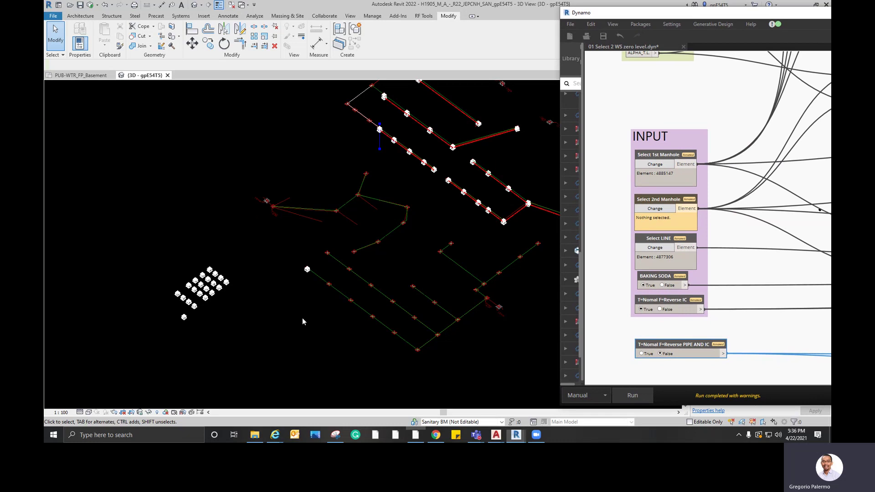
pyautogui.scroll(2, 282, 322)
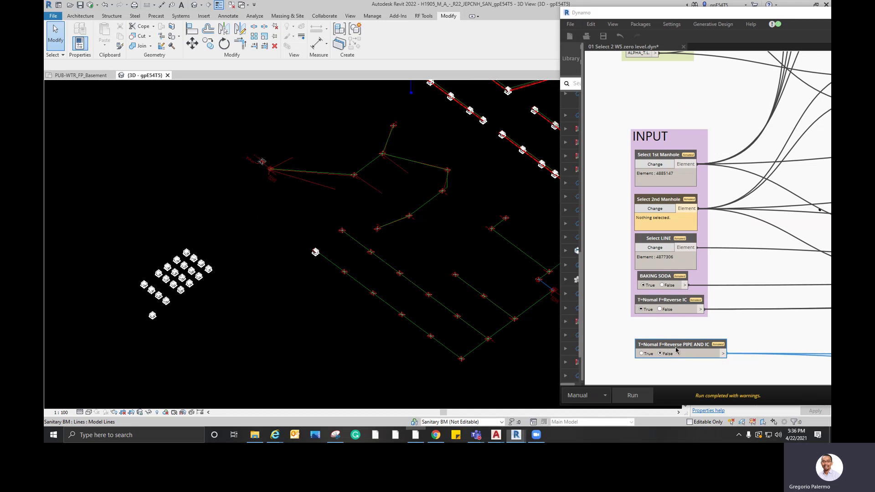
pyautogui.moveTo(676, 350); pyautogui.dragTo(668, 333)
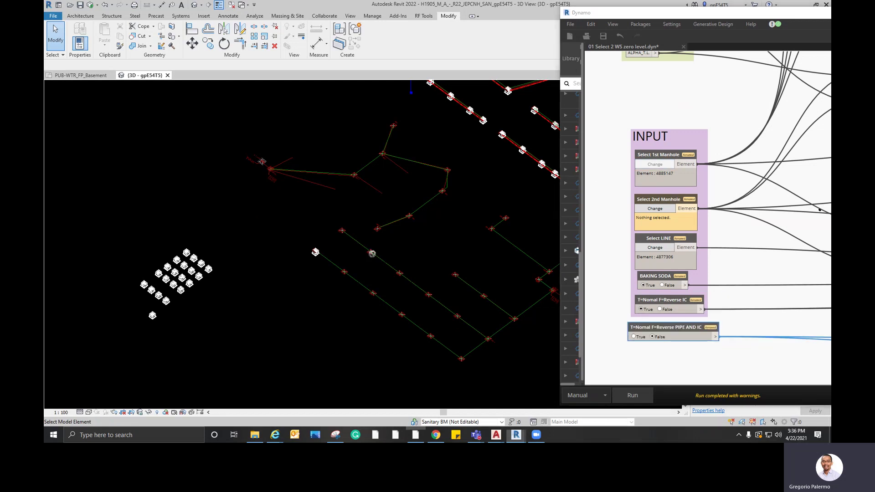
# Step: Assign the WS-E23 sump as 1st Manhole, the lone front spare sump as 2nd Manhole, and the adjoining line segment as Select LINE
pyautogui.click(315, 259)
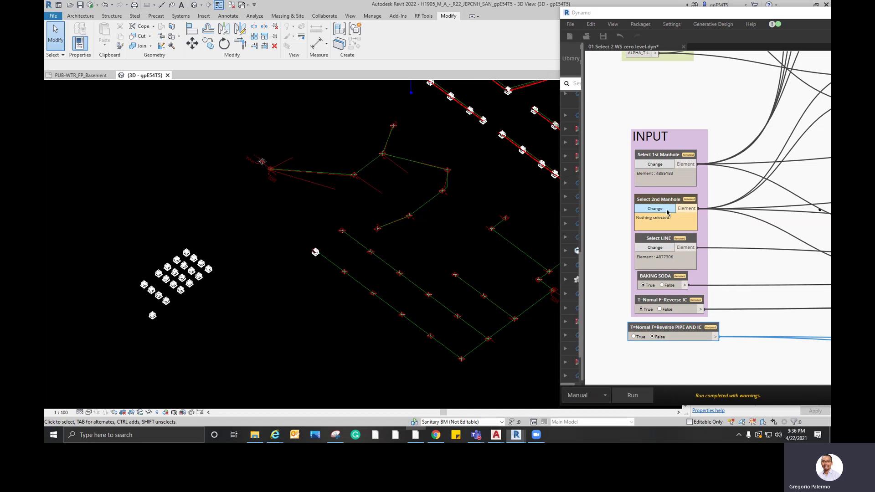
pyautogui.click(153, 315)
pyautogui.click(664, 248)
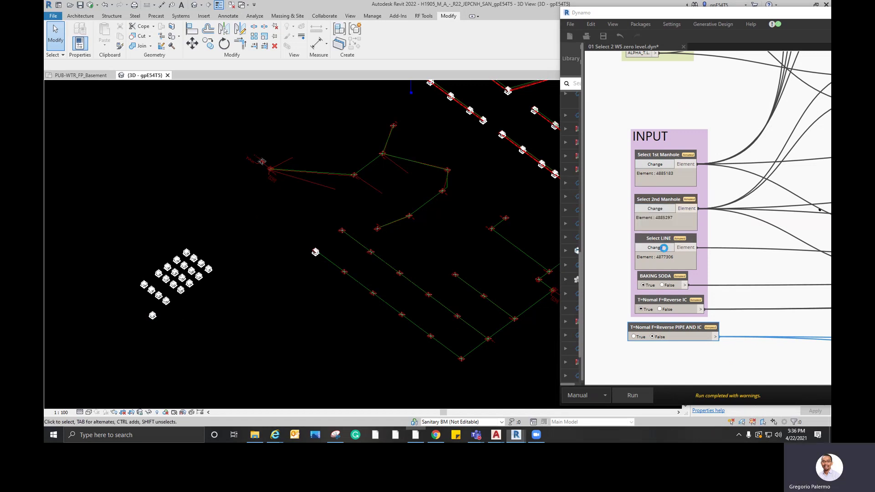
pyautogui.click(332, 264)
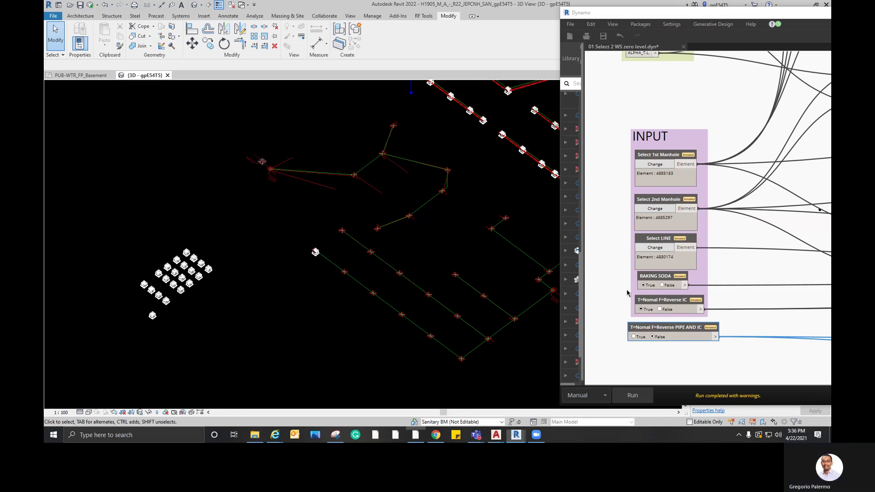
# Step: Set BAKING SODA to False and T=Nomal F=Reverse PIPE AND IC to True, and run the graph
pyautogui.click(661, 285)
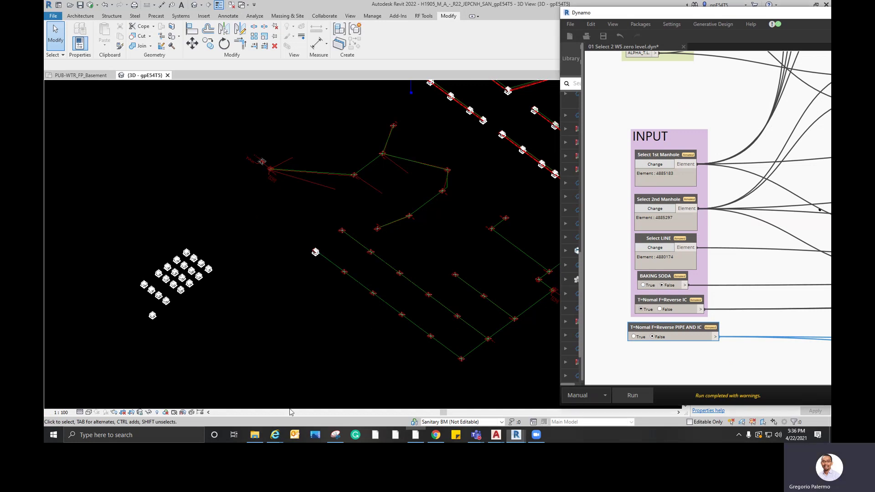
pyautogui.click(633, 395)
pyautogui.click(634, 395)
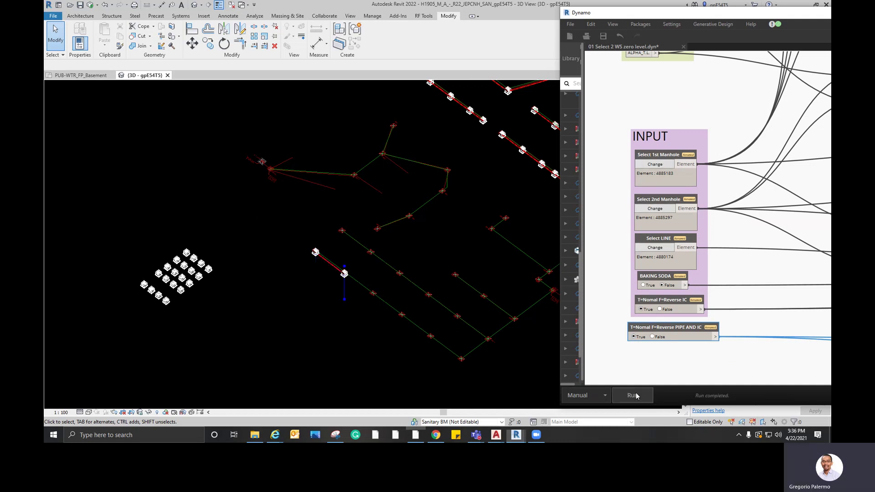
# Step: Check the pipe created between the two sumps and change the 3D view's visual style to Shaded
pyautogui.scroll(1, 336, 272)
pyautogui.scroll(6, 336, 273)
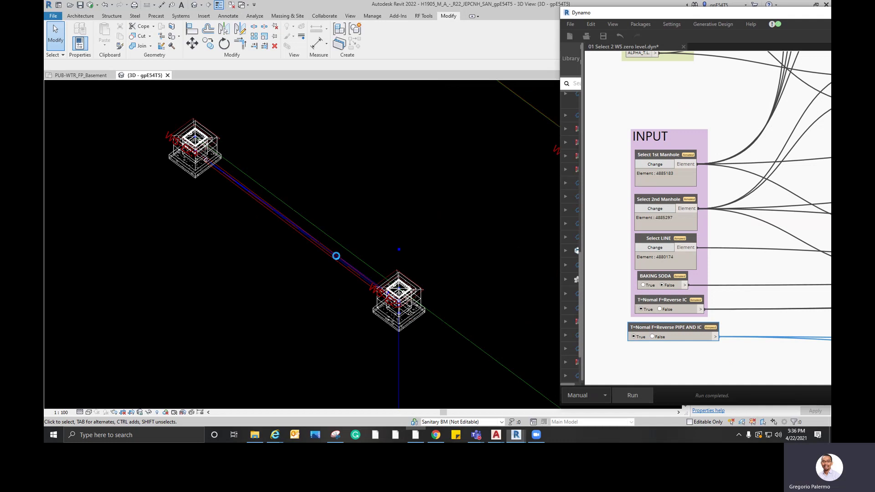
pyautogui.click(336, 255)
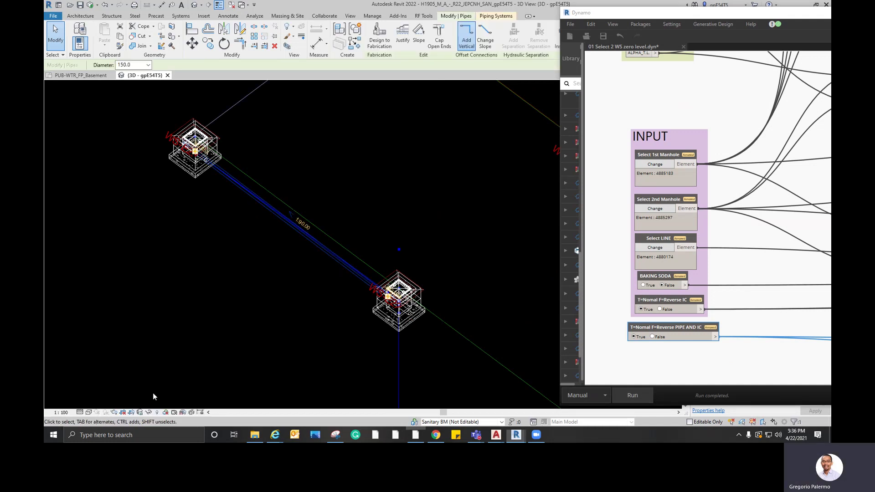
pyautogui.press('Escape')
pyautogui.click(89, 412)
pyautogui.click(114, 386)
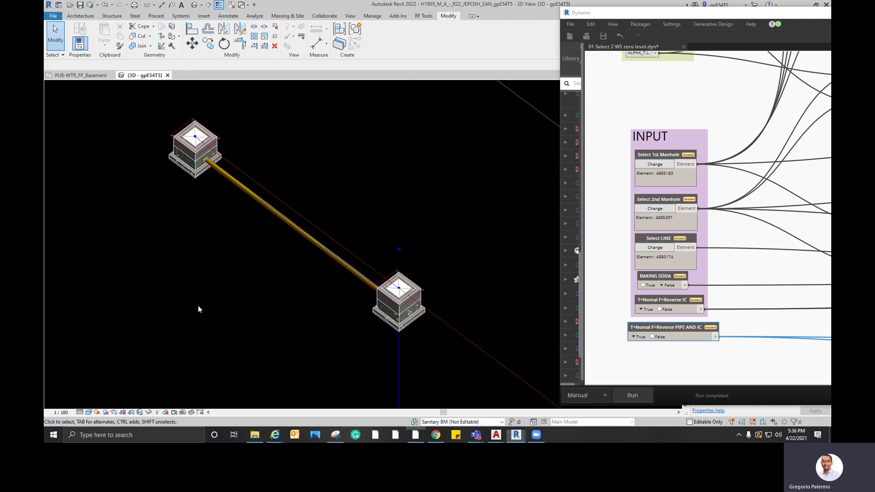
# Step: Set BAKING SODA to True and run the graph again for the first segment
pyautogui.scroll(-5, 225, 260)
pyautogui.scroll(-3, 225, 261)
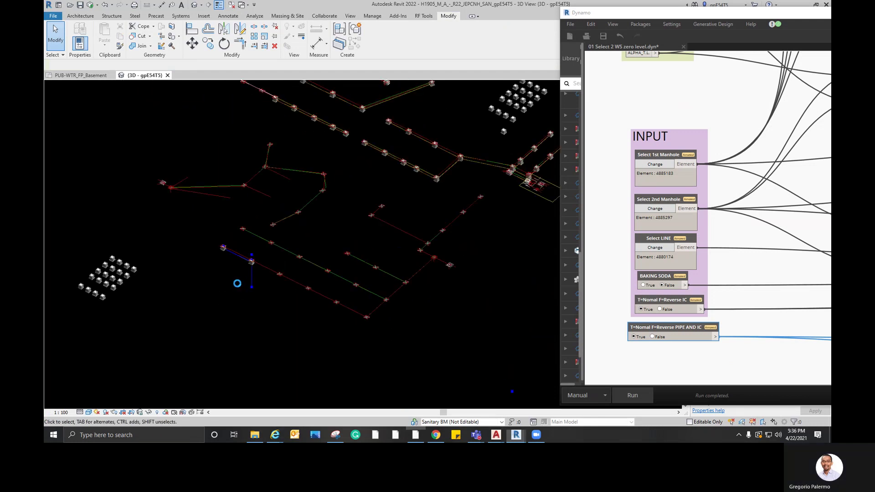
pyautogui.scroll(3, 237, 283)
pyautogui.moveTo(235, 287); pyautogui.dragTo(252, 281, button='middle')
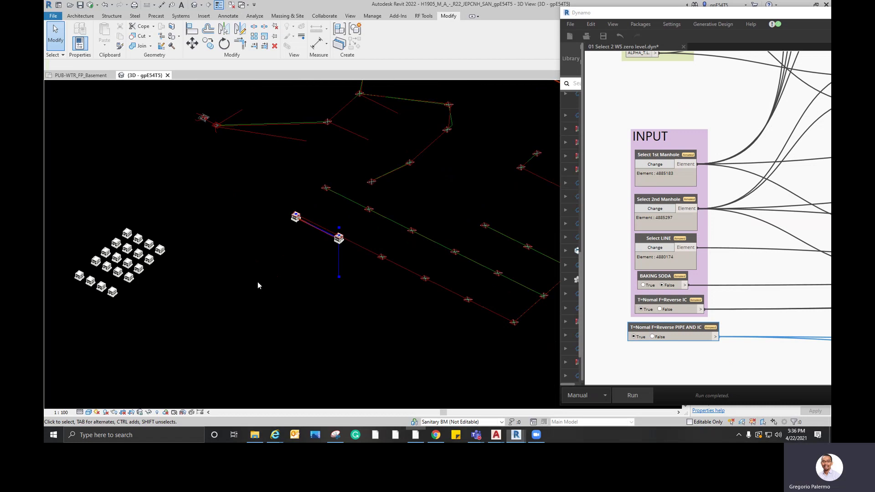
pyautogui.click(643, 285)
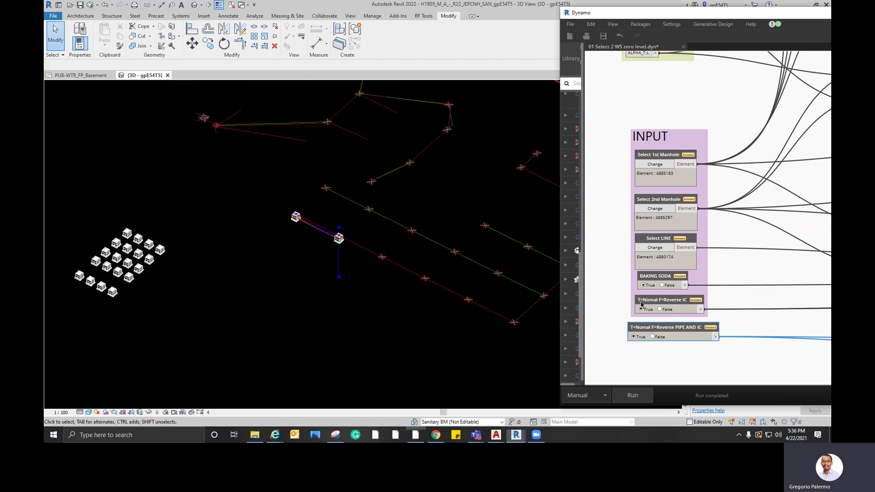
pyautogui.click(625, 393)
pyautogui.click(625, 391)
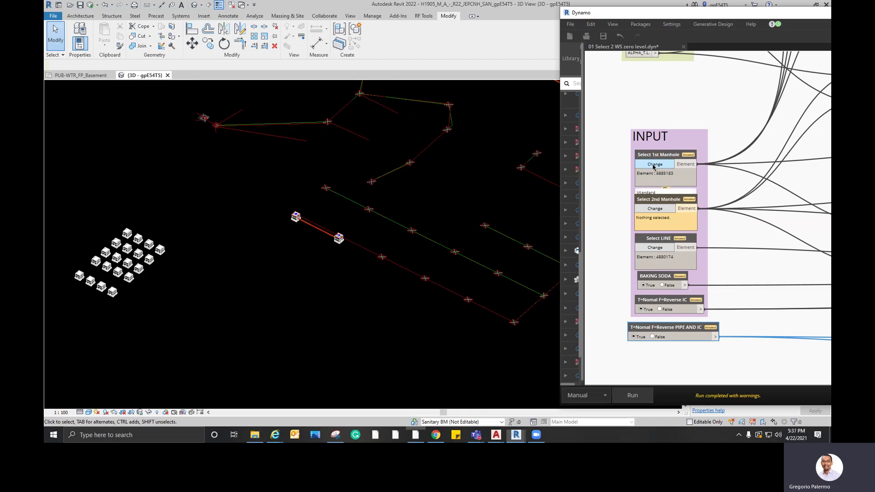
# Step: Run the graph for the second segment with the second placed sump as 1st Manhole, the rightmost spare as 2nd Manhole, and the adjoining line
pyautogui.click(338, 238)
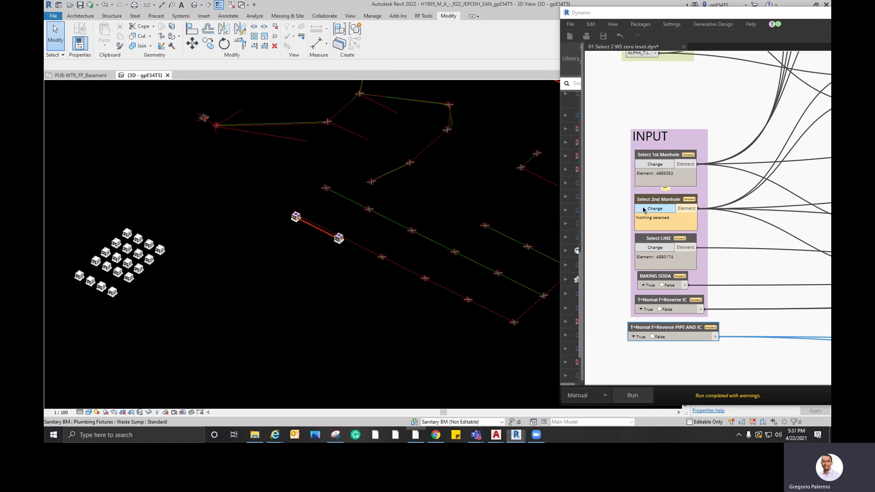
pyautogui.click(644, 209)
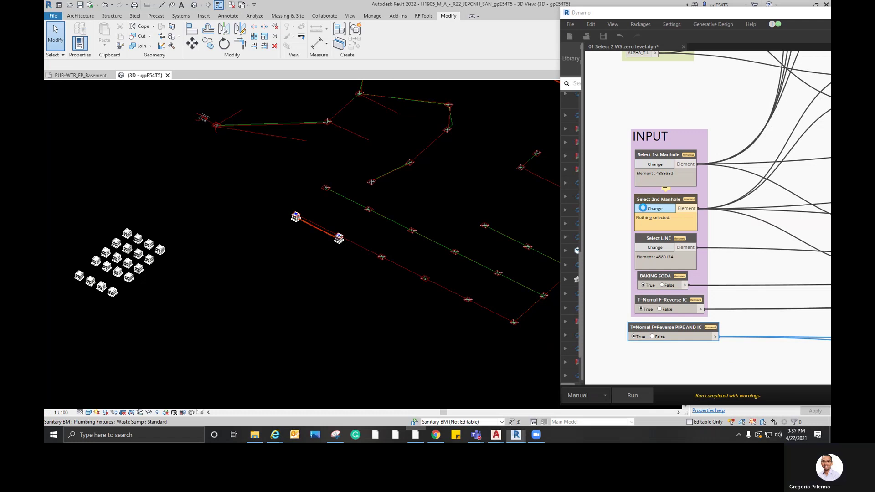
pyautogui.click(162, 251)
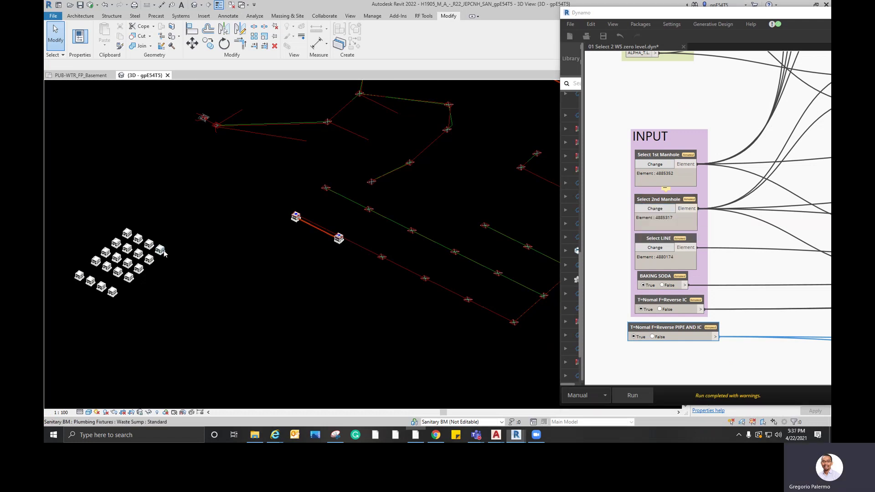
pyautogui.click(653, 248)
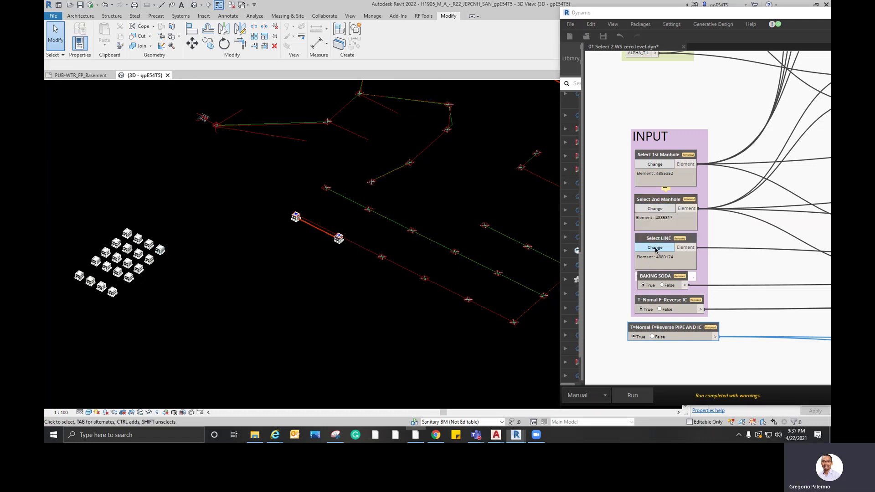
pyautogui.click(370, 254)
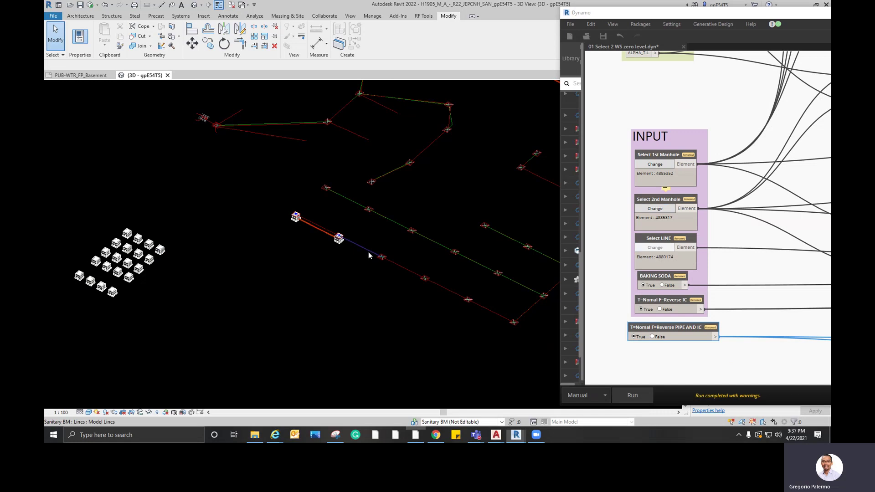
pyautogui.click(624, 394)
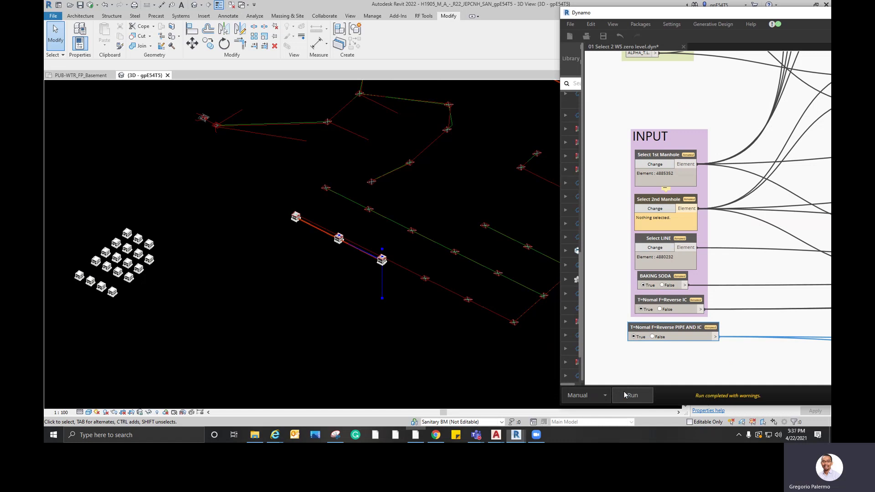
# Step: Run the graph for the third segment, using the third placed sump as 1st Manhole, the rightmost spare as 2nd Manhole, and the next line
pyautogui.scroll(2, 375, 245)
pyautogui.scroll(1, 424, 313)
pyautogui.moveTo(425, 313); pyautogui.dragTo(356, 213, button='middle')
pyautogui.scroll(-2, 356, 214)
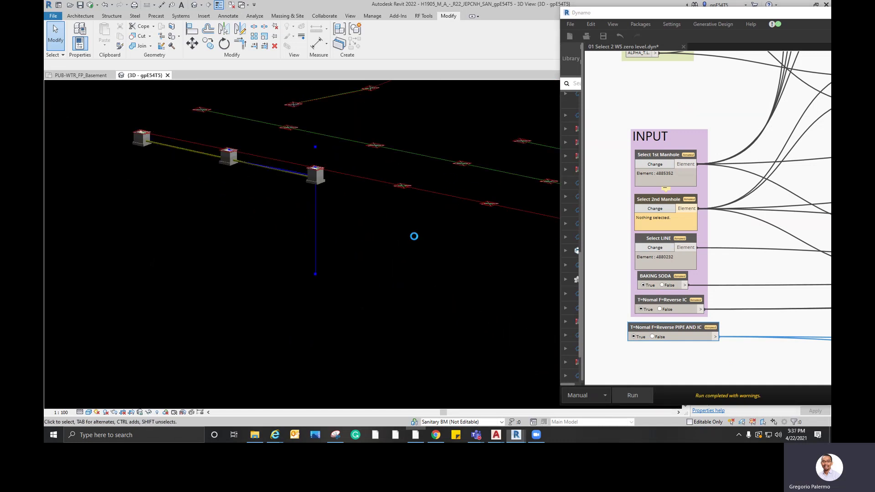
pyautogui.scroll(-5, 414, 237)
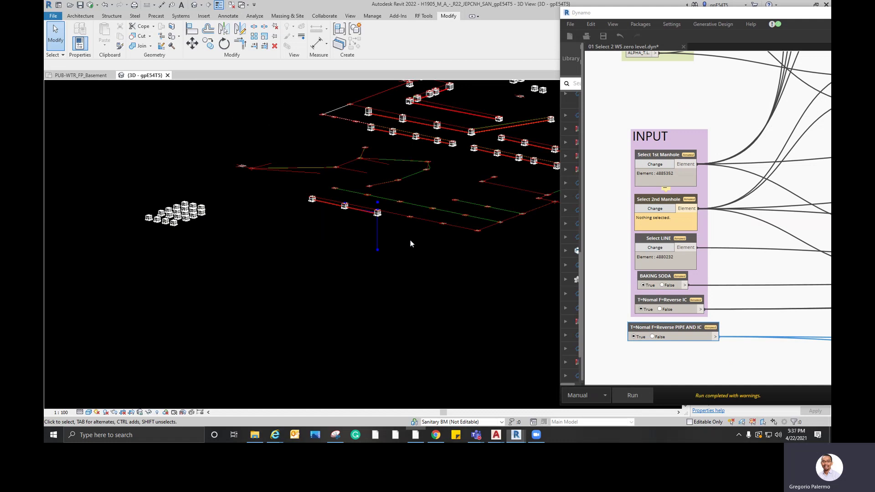
pyautogui.keyDown('shift'); pyautogui.moveTo(407, 242); pyautogui.dragTo(391, 276, button='middle'); pyautogui.keyUp('shift')
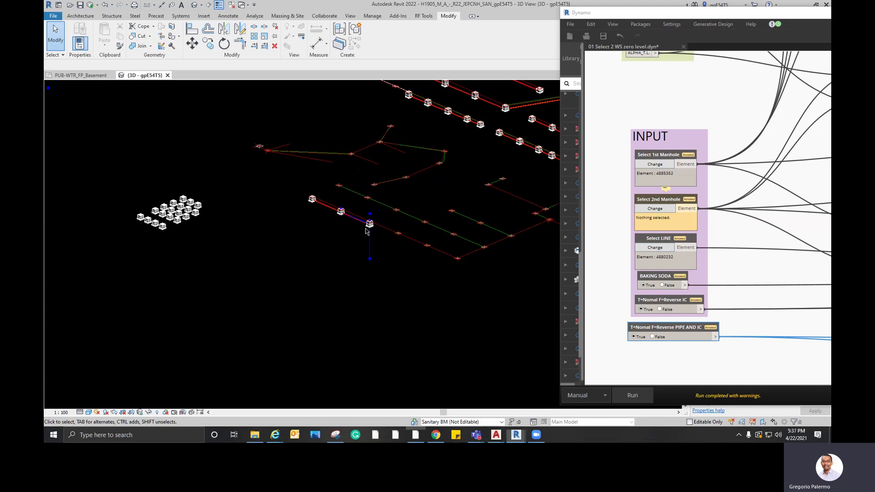
pyautogui.click(653, 209)
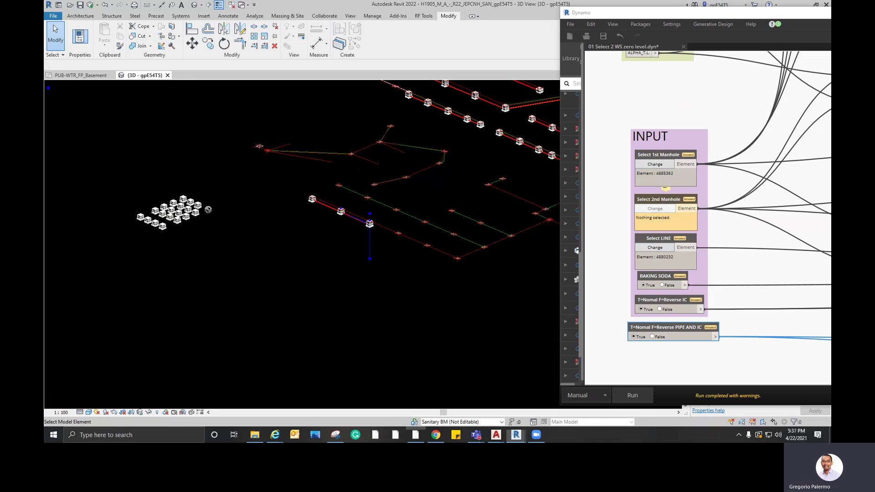
pyautogui.click(198, 206)
pyautogui.click(656, 250)
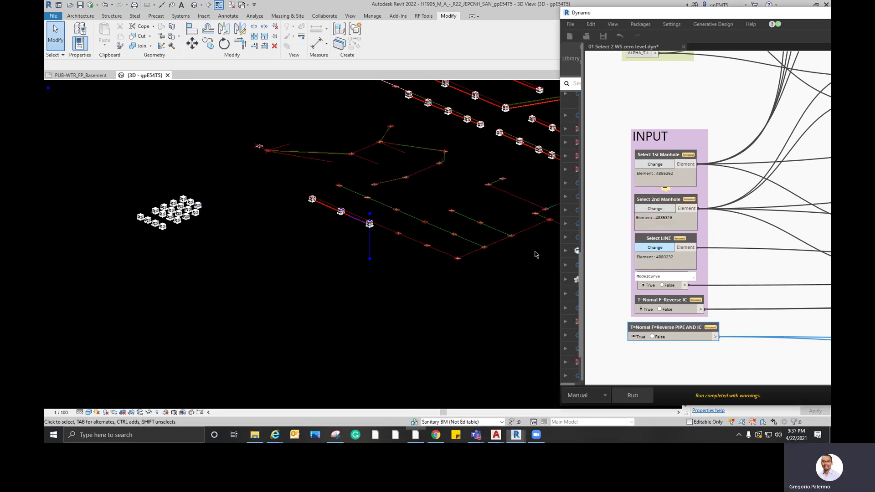
pyautogui.scroll(2, 395, 234)
pyautogui.scroll(1, 395, 235)
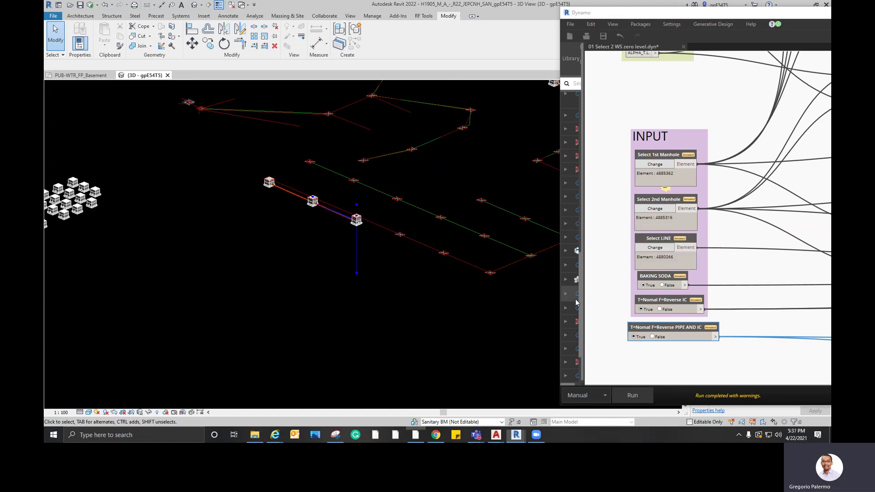
pyautogui.click(629, 395)
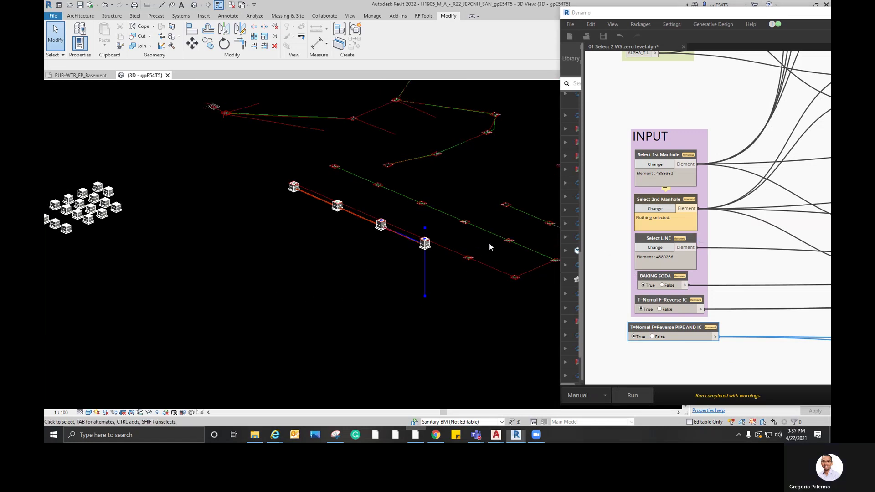
# Step: Run the graph for the fourth segment, assigning the fourth placed sump as 1st Manhole, the rightmost spare as 2nd Manhole, and the following line
pyautogui.click(656, 164)
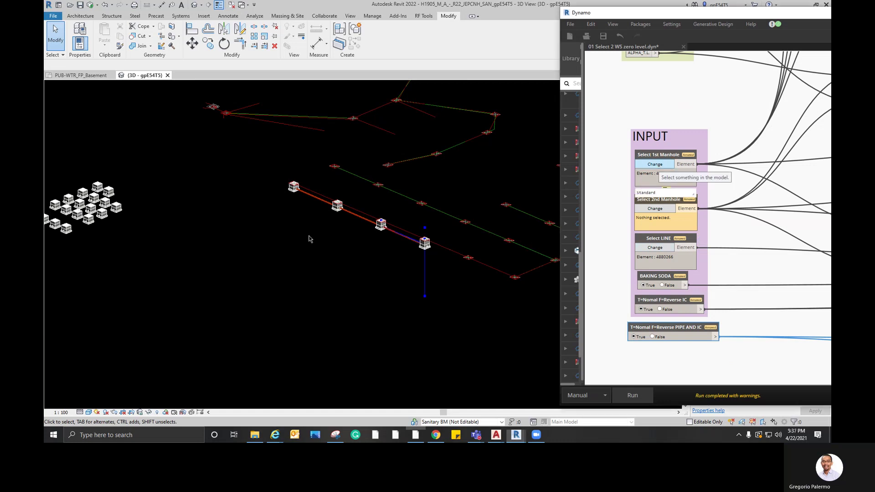
pyautogui.click(424, 244)
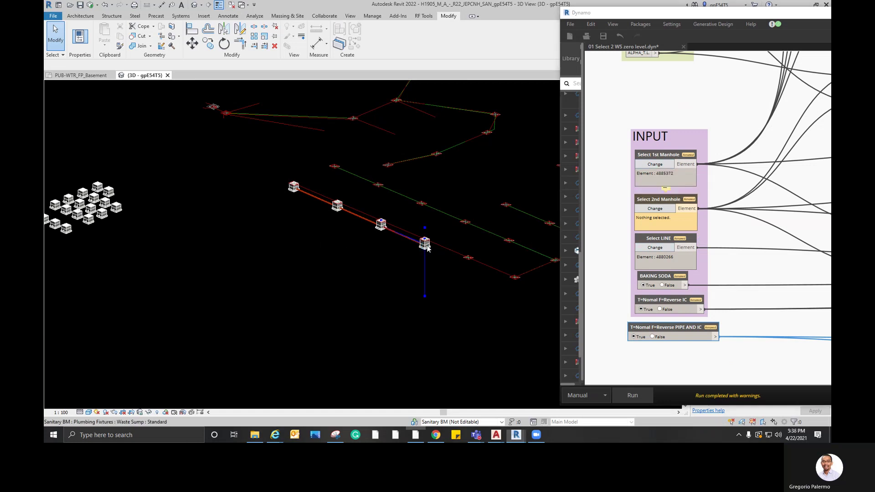
pyautogui.click(645, 211)
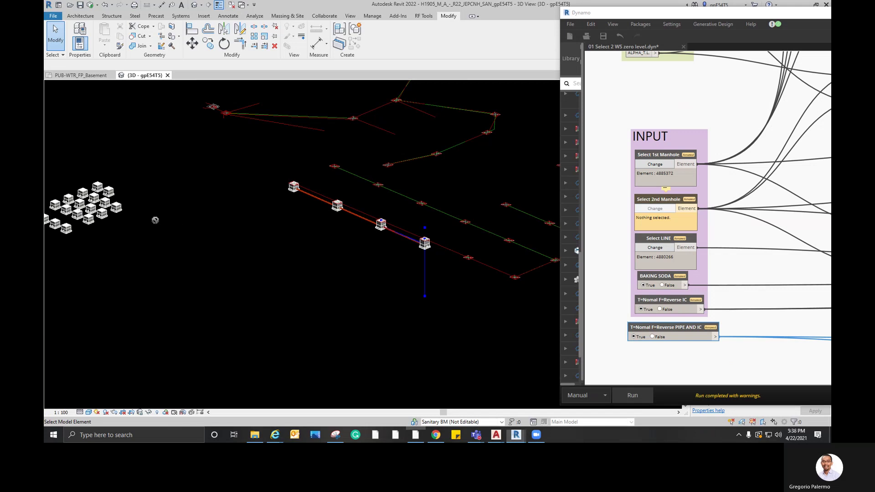
pyautogui.click(116, 208)
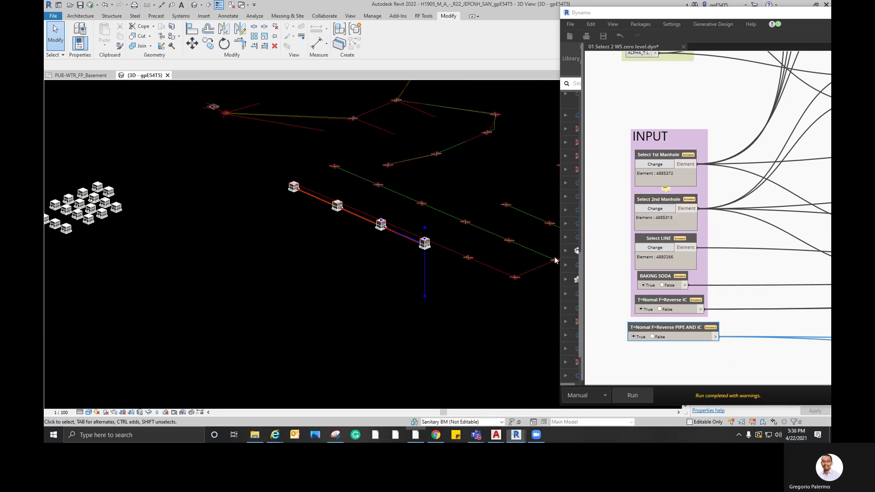
pyautogui.click(655, 248)
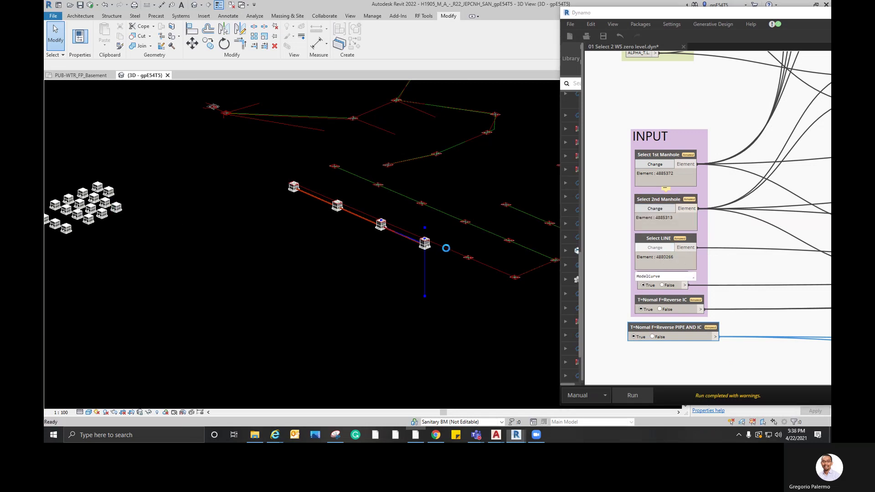
pyautogui.click(446, 247)
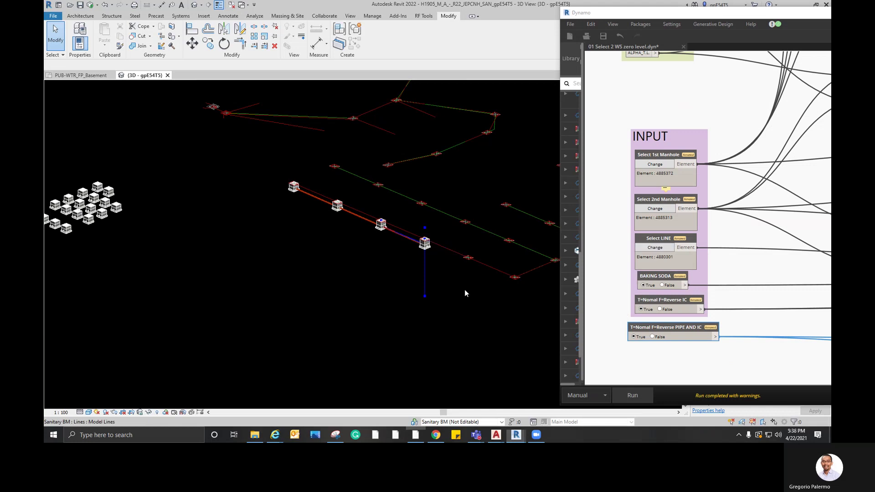
pyautogui.press('F5')
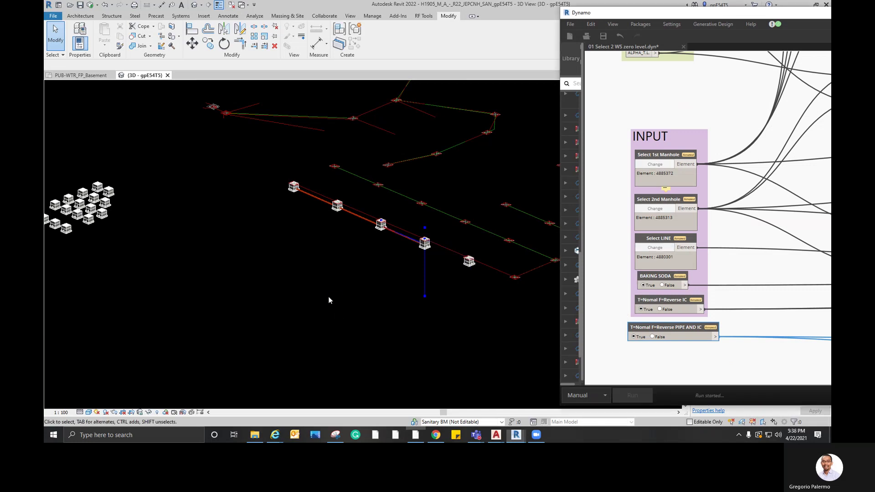
# Step: Run the graph for the fifth segment up to the corner, with the fifth placed sump as 1st Manhole and a spare sump as 2nd Manhole
pyautogui.scroll(-2, 328, 299)
pyautogui.moveTo(336, 324); pyautogui.dragTo(265, 313, button='middle')
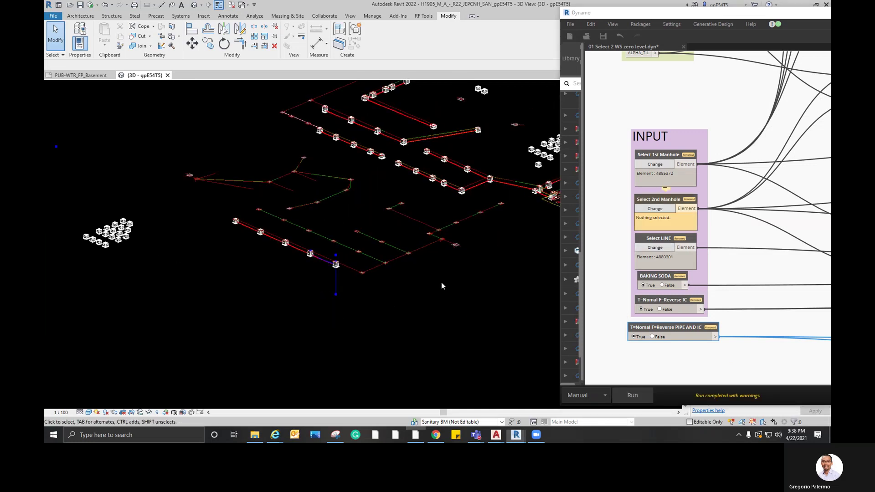
pyautogui.click(658, 167)
pyautogui.click(336, 267)
pyautogui.click(645, 211)
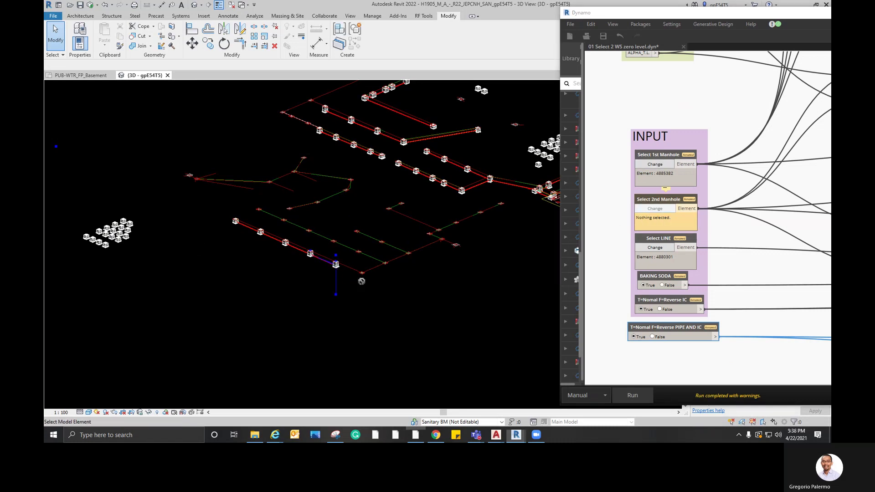
pyautogui.click(128, 240)
pyautogui.click(655, 248)
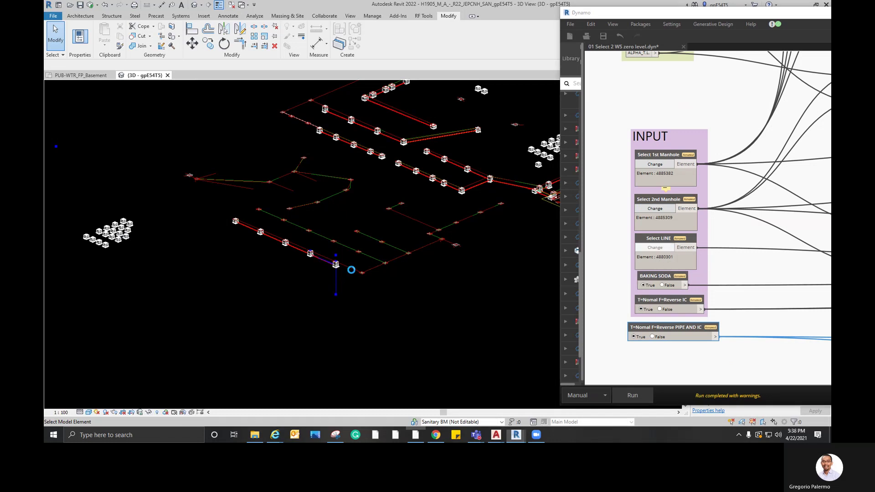
pyautogui.click(357, 273)
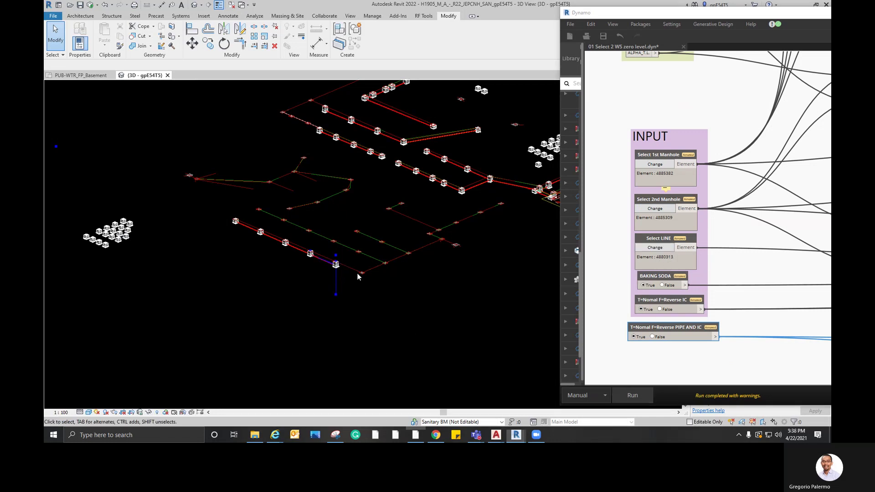
pyautogui.scroll(2, 357, 276)
pyautogui.click(630, 391)
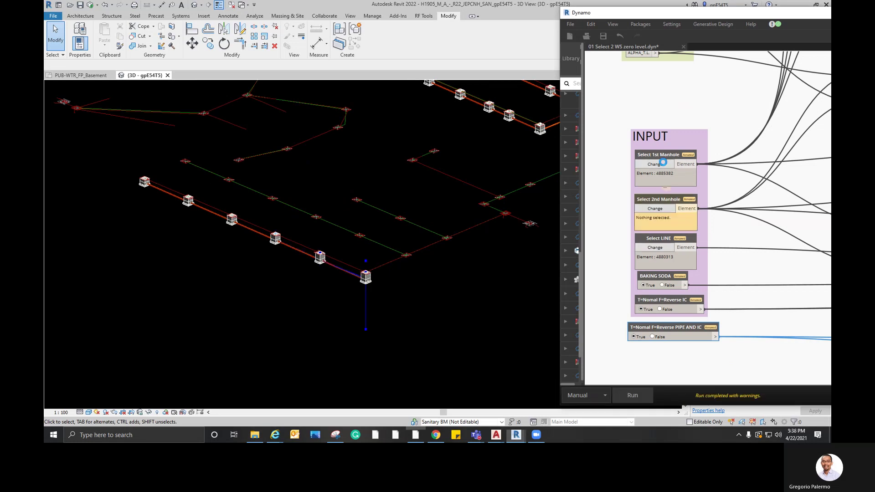
# Step: Run the graph for the segment past the corner, with the corner sump as 1st Manhole, the rightmost spare as 2nd Manhole, and that line
pyautogui.click(663, 164)
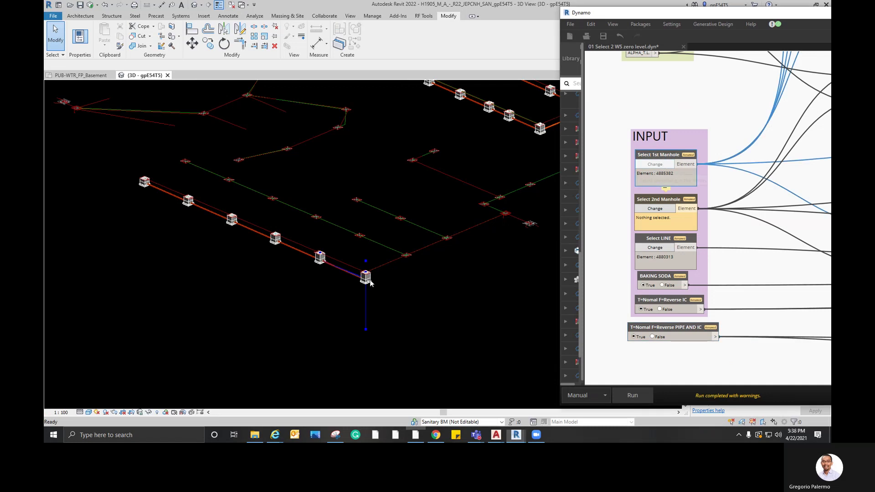
pyautogui.click(658, 166)
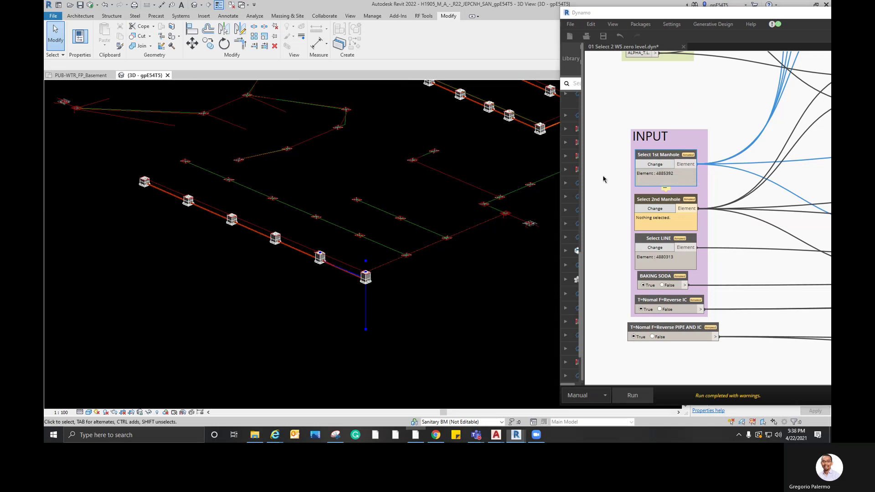
pyautogui.click(370, 278)
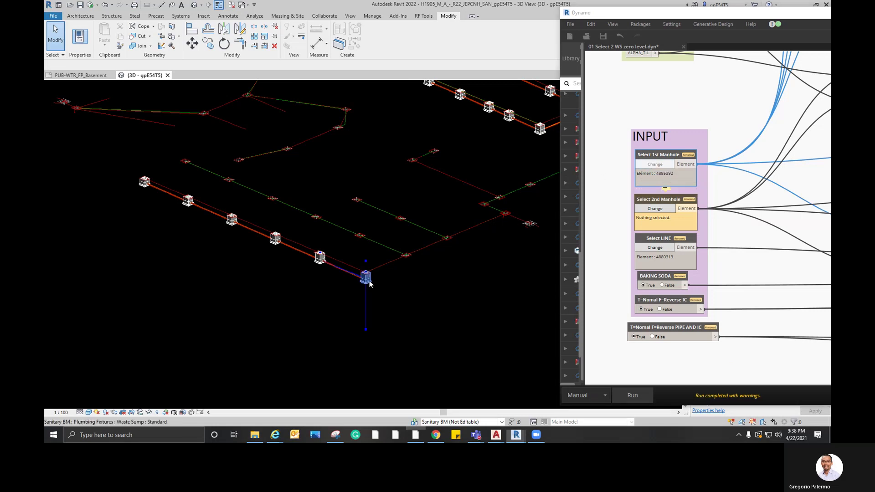
pyautogui.click(655, 208)
pyautogui.scroll(-3, 190, 255)
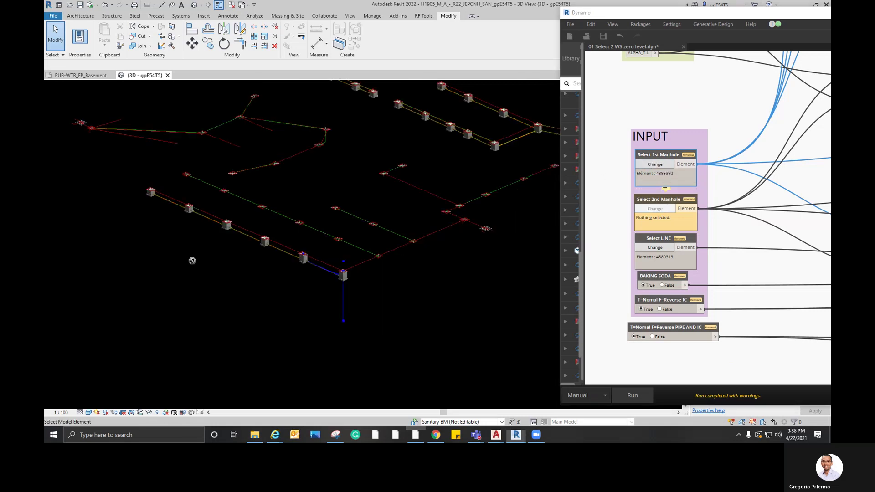
pyautogui.moveTo(137, 250); pyautogui.dragTo(207, 277, button='middle')
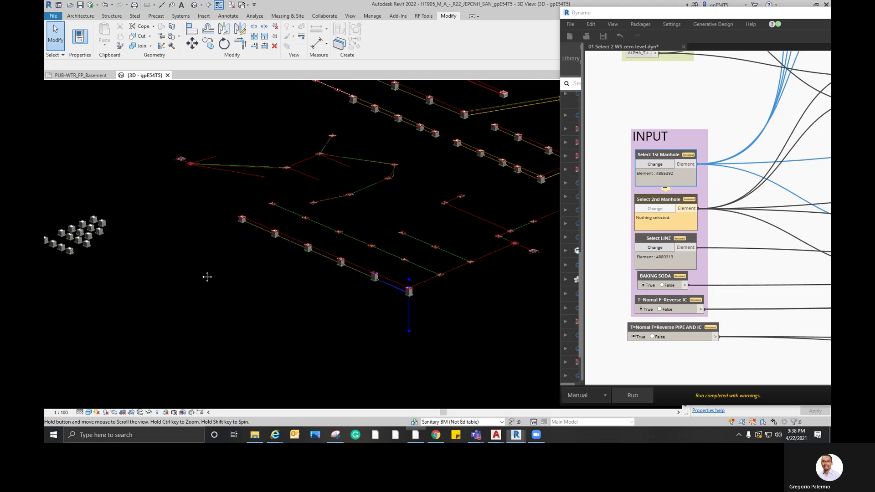
pyautogui.click(93, 222)
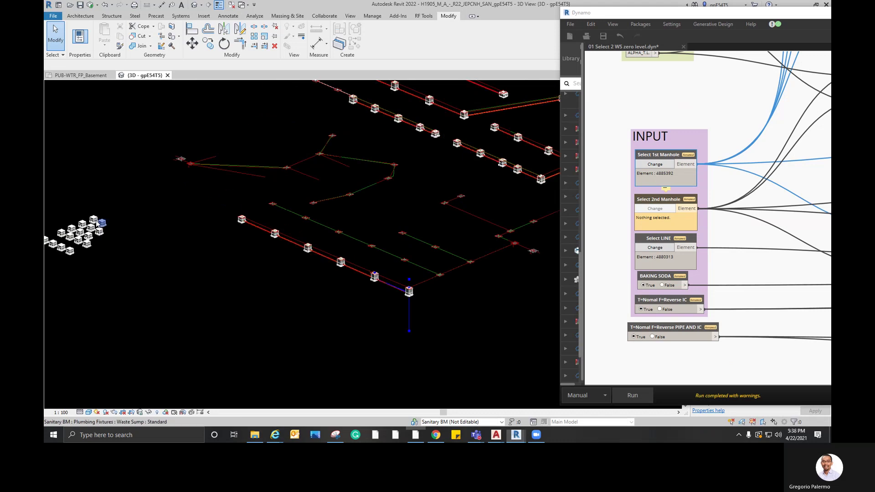
pyautogui.click(659, 252)
pyautogui.click(426, 280)
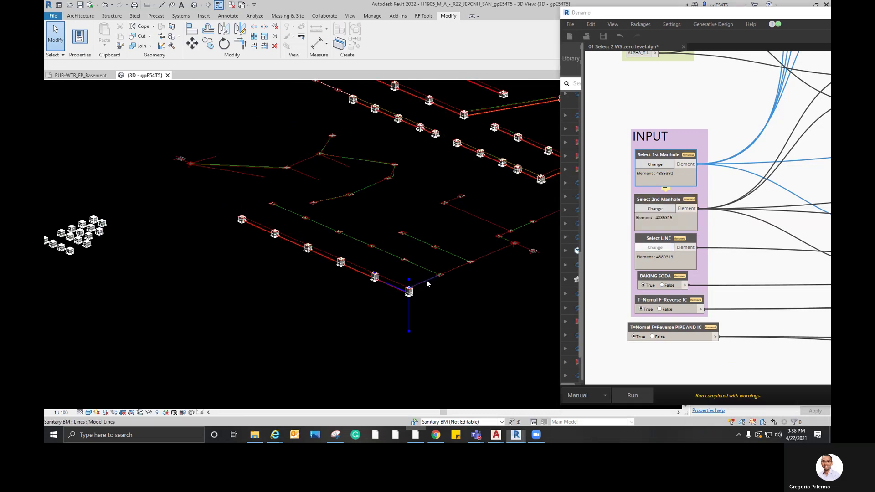
pyautogui.click(632, 395)
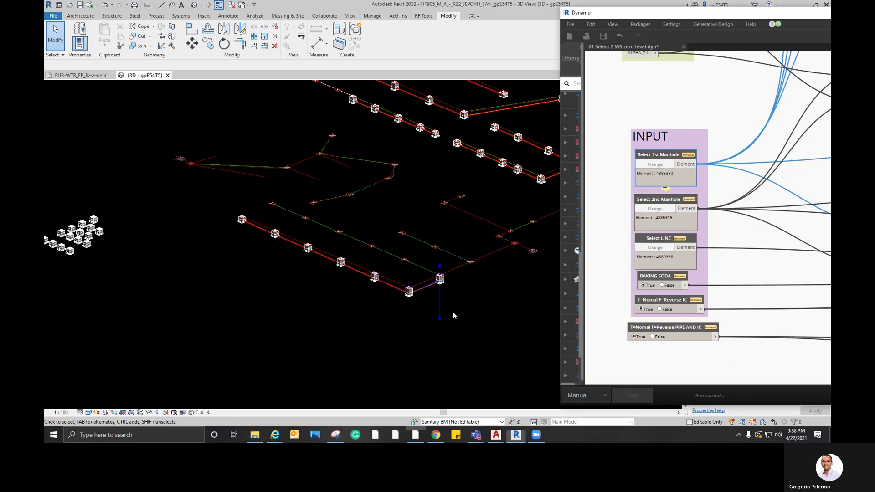
pyautogui.moveTo(470, 302); pyautogui.dragTo(457, 317, button='middle')
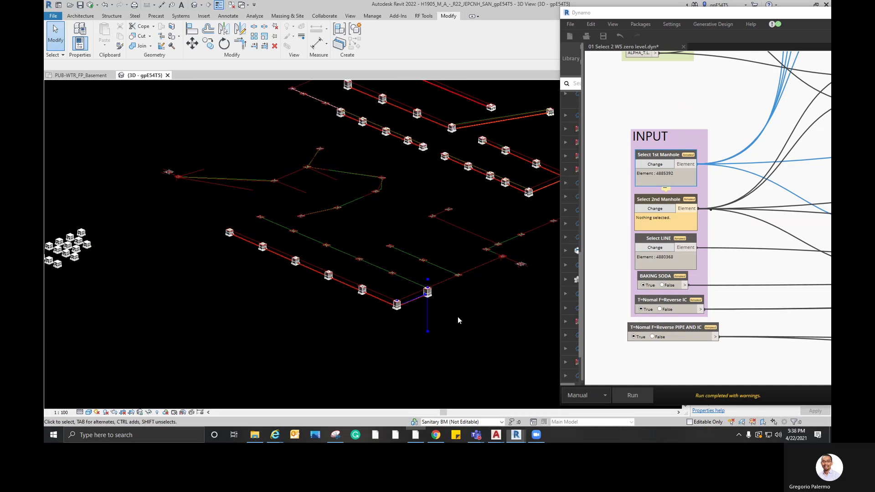
pyautogui.scroll(1, 458, 317)
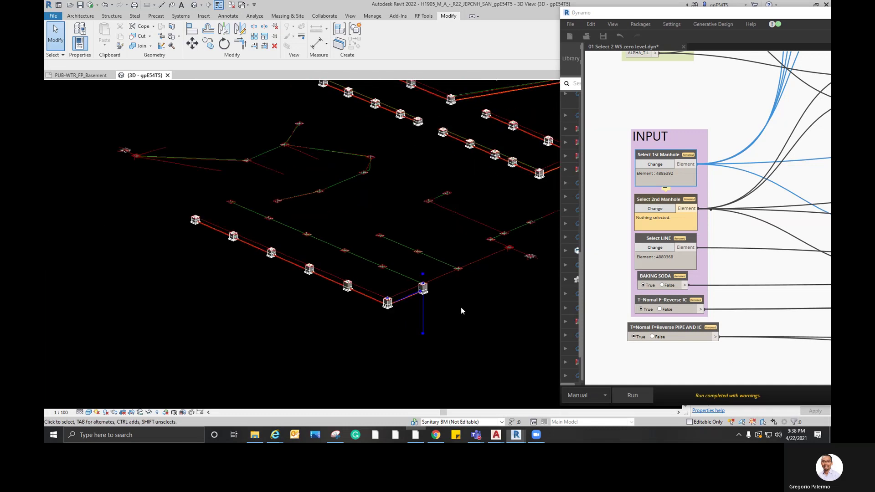
# Step: Run the graph for the second segment past the corner, with the last placed sump as 1st Manhole, a spare sump as 2nd Manhole, and the adjoining line
pyautogui.scroll(2, 460, 307)
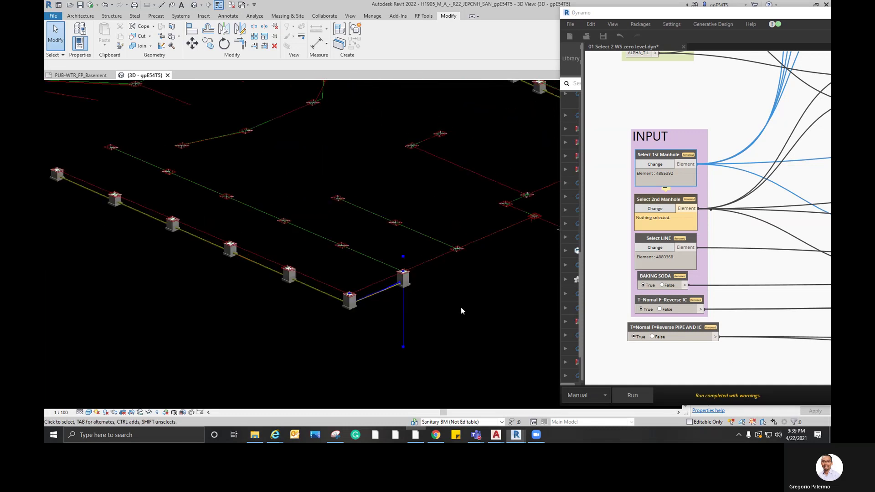
pyautogui.click(665, 165)
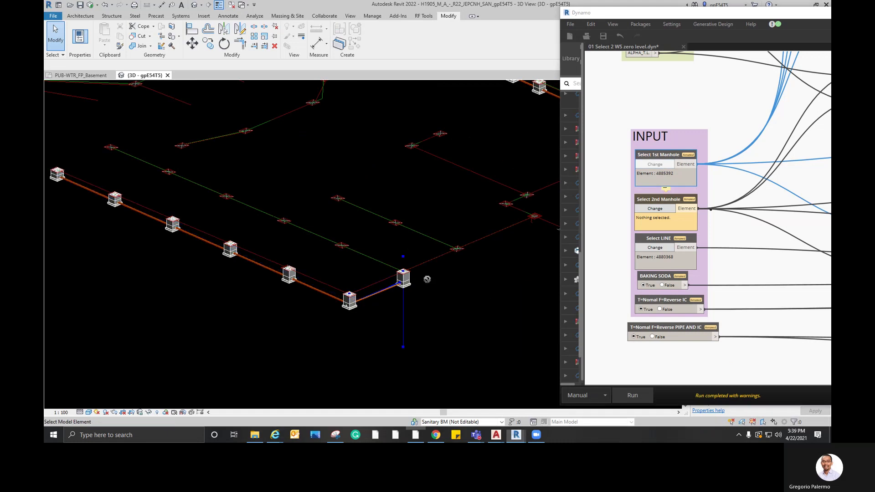
pyautogui.click(412, 281)
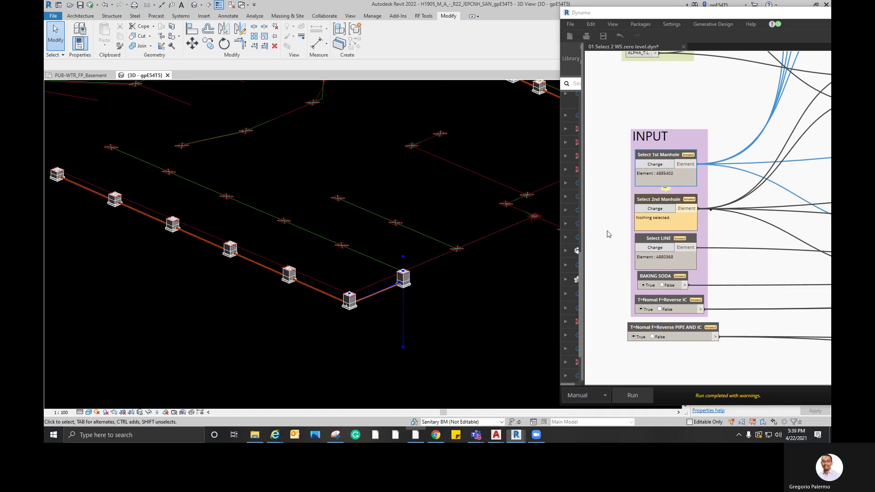
pyautogui.scroll(-2, 319, 269)
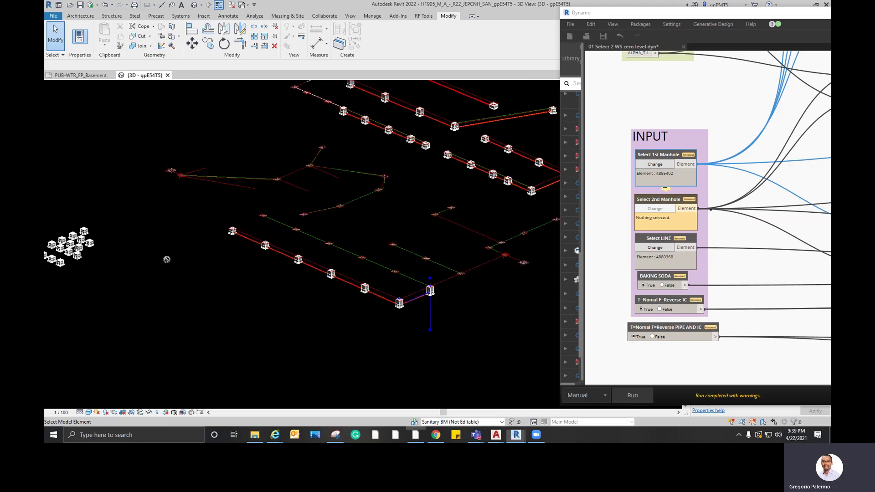
pyautogui.click(91, 244)
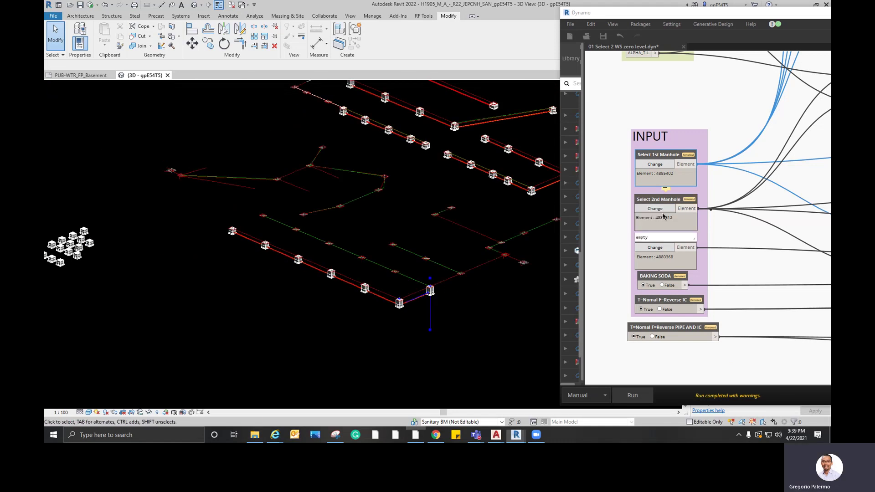
pyautogui.click(644, 247)
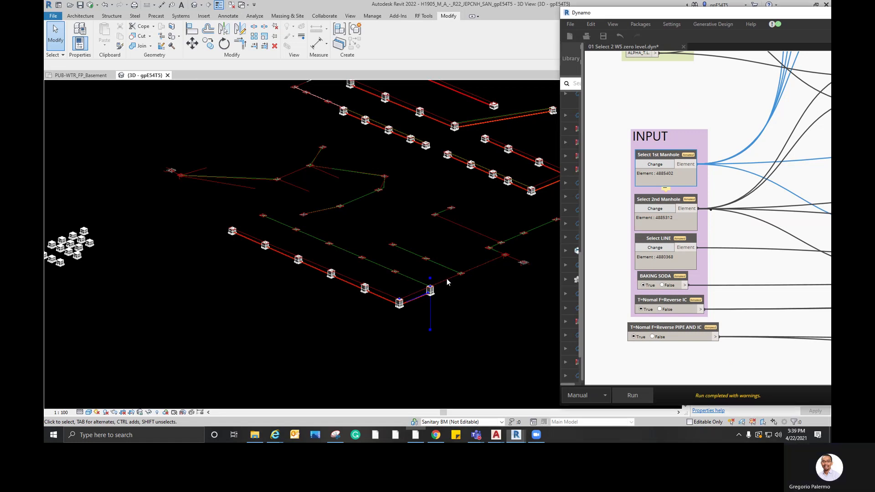
pyautogui.click(660, 250)
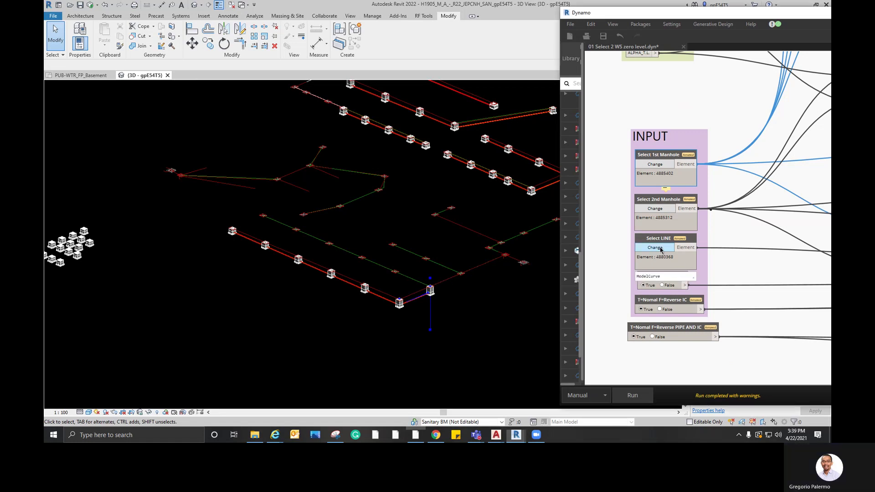
pyautogui.click(451, 282)
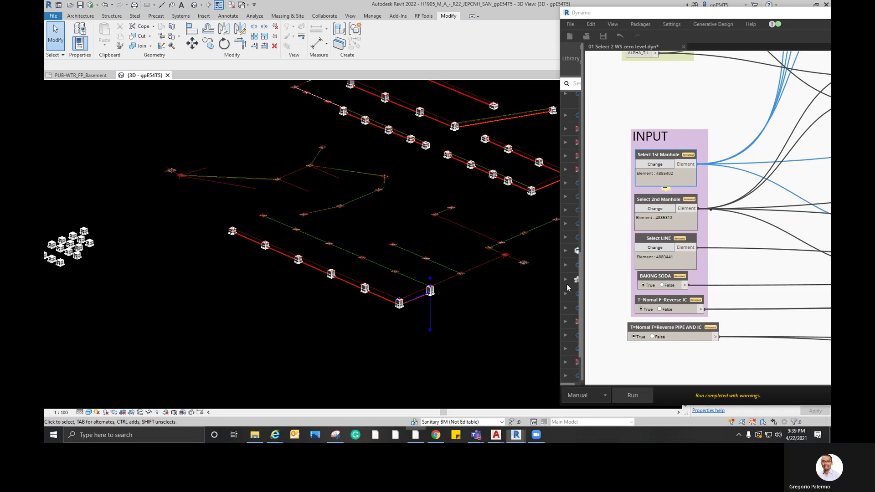
pyautogui.click(629, 393)
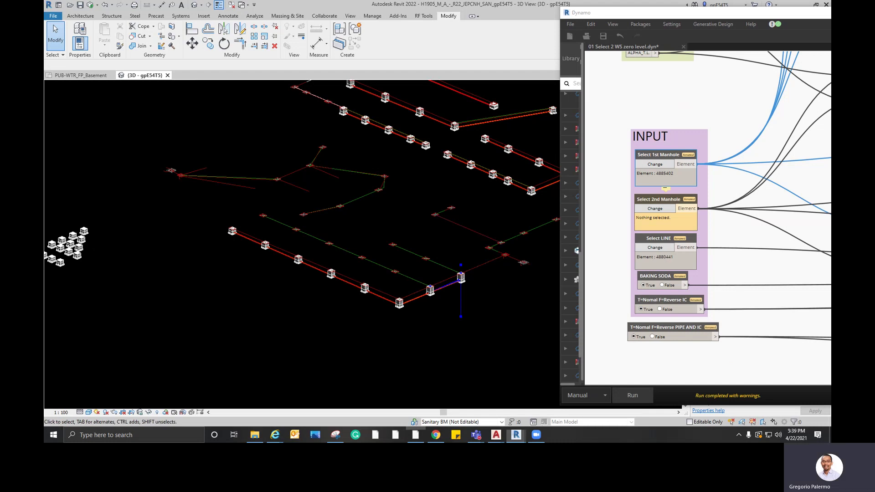
# Step: Enlarge the graph window and examine the node groups from INPUT and location points through to the far end, and return to the 3D view
pyautogui.moveTo(829, 12); pyautogui.dragTo(564, 43)
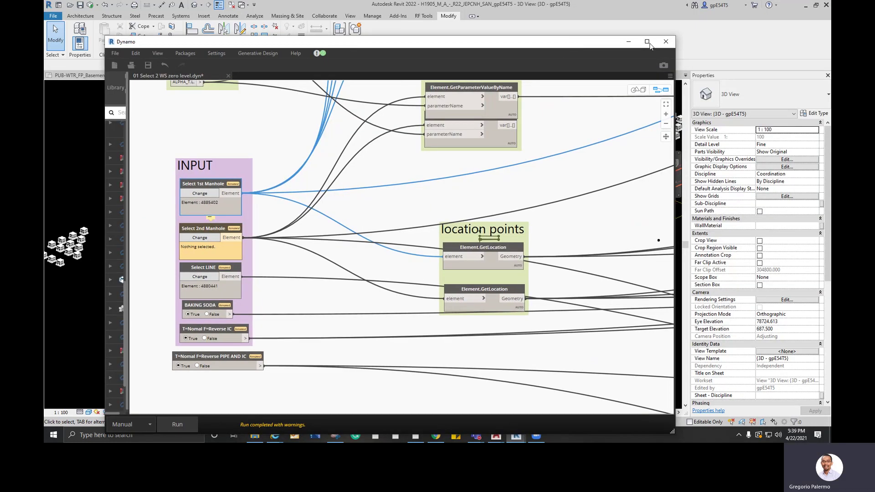
pyautogui.press('super+Up')
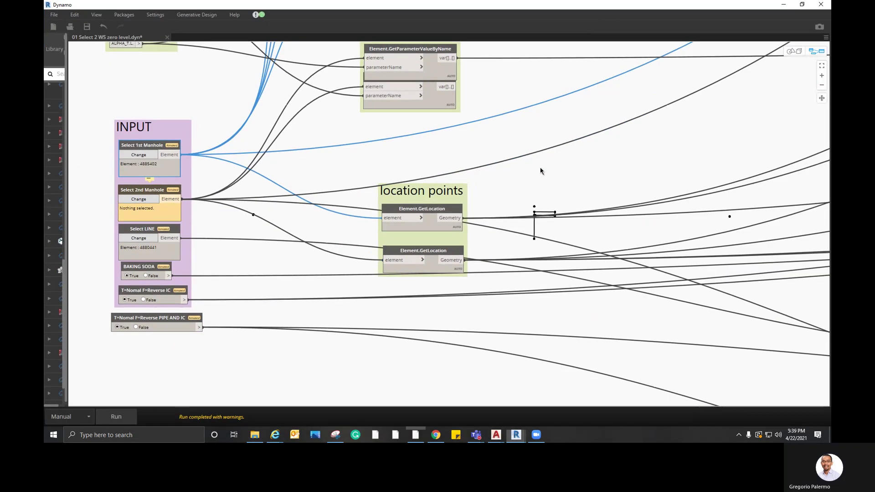
pyautogui.scroll(-5, 540, 169)
pyautogui.moveTo(650, 108); pyautogui.dragTo(451, 182, button='middle')
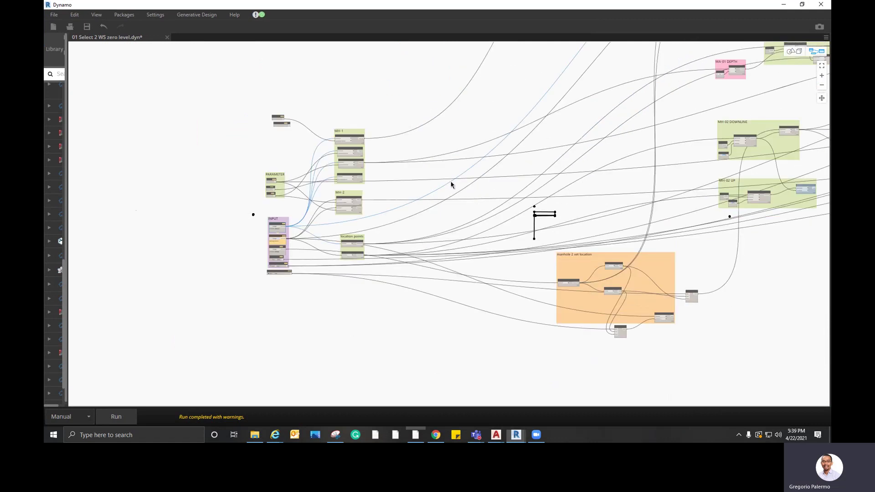
pyautogui.scroll(-4, 412, 175)
pyautogui.moveTo(518, 160); pyautogui.dragTo(395, 212, button='middle')
pyautogui.moveTo(477, 174); pyautogui.dragTo(385, 215, button='middle')
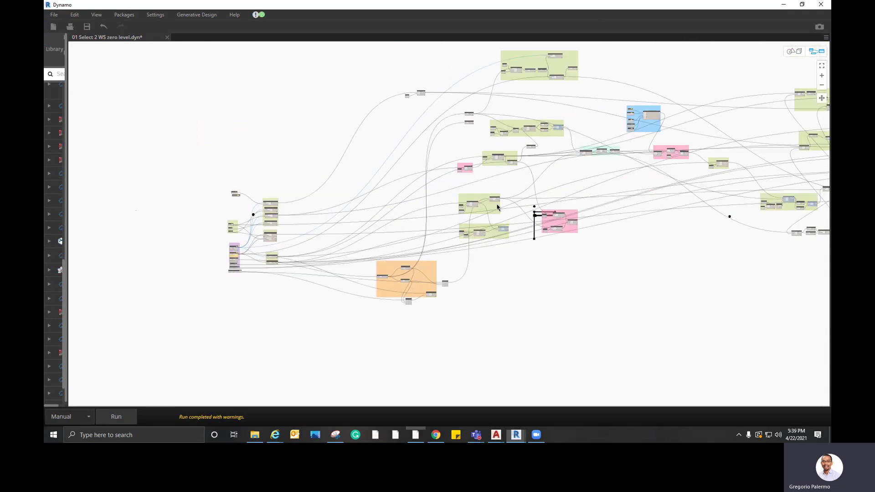
pyautogui.moveTo(675, 201); pyautogui.dragTo(565, 209, button='middle')
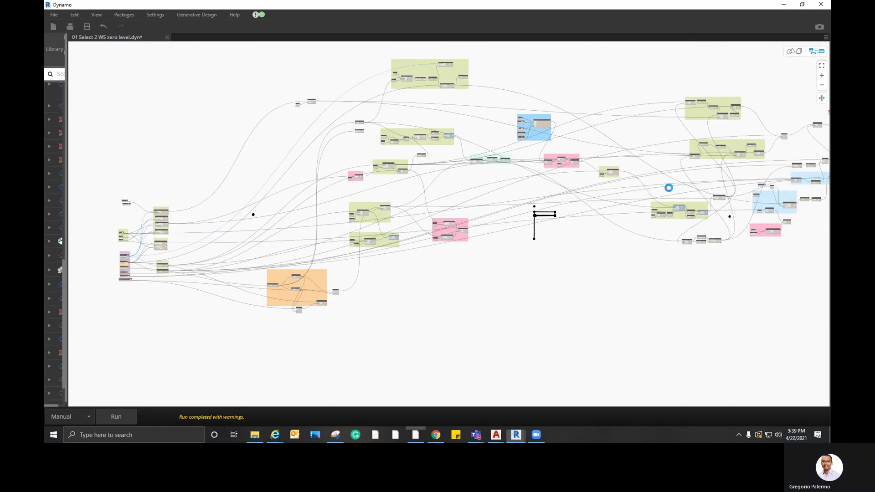
pyautogui.moveTo(638, 177); pyautogui.dragTo(523, 188, button='middle')
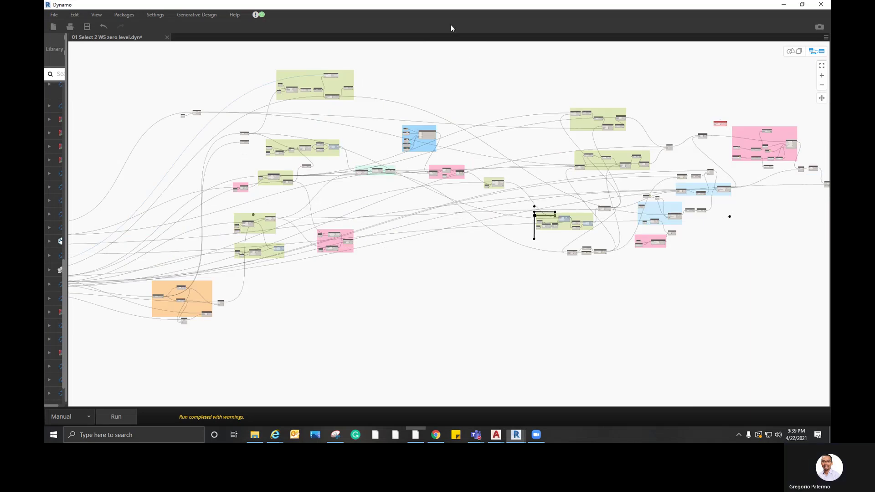
pyautogui.moveTo(453, 4); pyautogui.dragTo(874, 39)
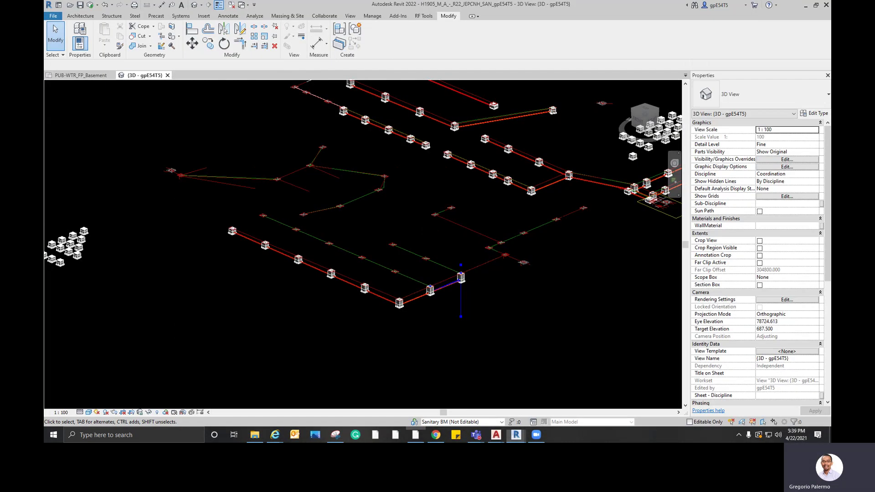